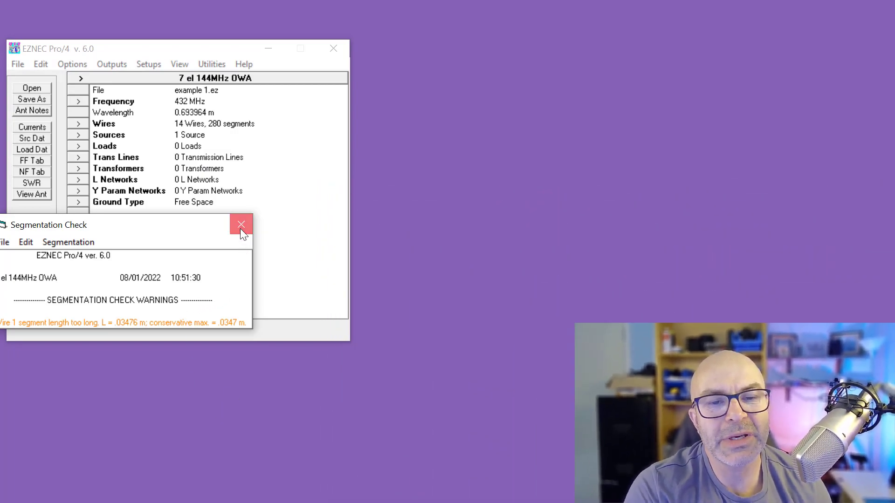
Step: Dismiss the segmentation warnings for the 7 el 144MHz OWA model at 432 MHz
{"action": "left_click", "coordinate": [241, 224]}
Step: Show the 7 el OWA wires in a repositioned, resized 3D antenna view with Objects display enabled
{"action": "left_click_drag", "start_coordinate": [123, 44], "coordinate": [127, 31]}
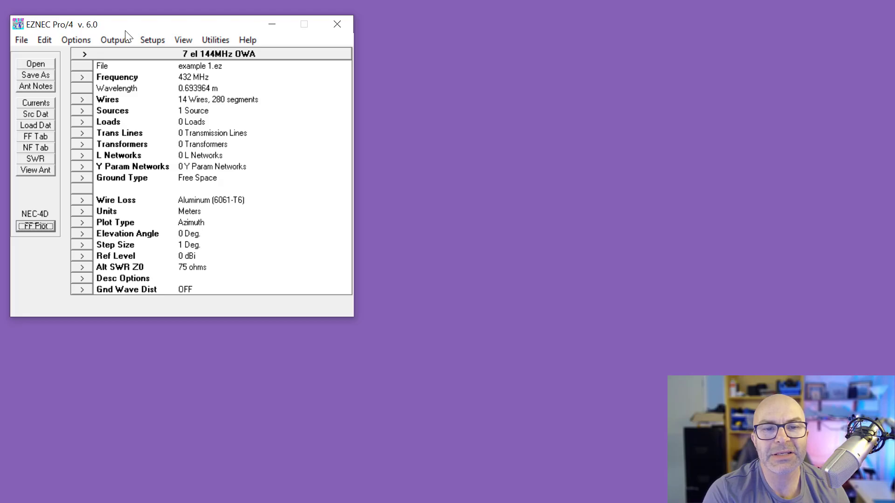
{"action": "left_click", "coordinate": [37, 170]}
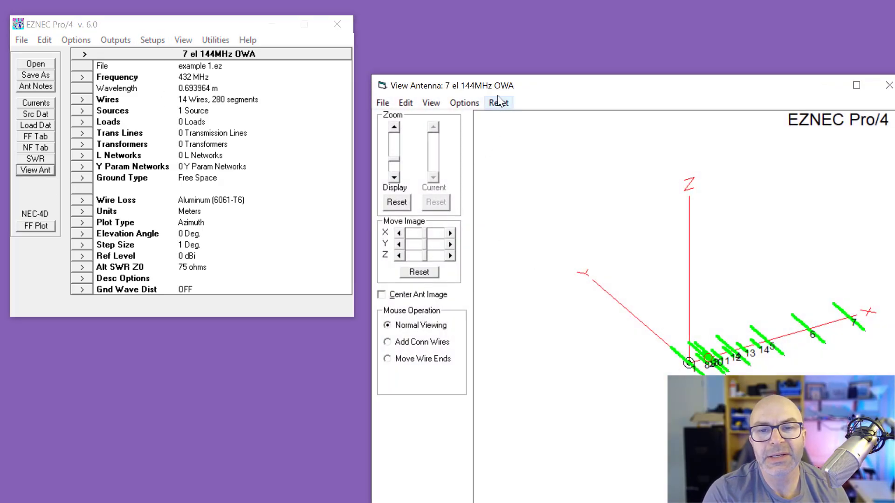
{"action": "left_click_drag", "start_coordinate": [452, 87], "coordinate": [395, 45]}
{"action": "left_click", "coordinate": [375, 60]}
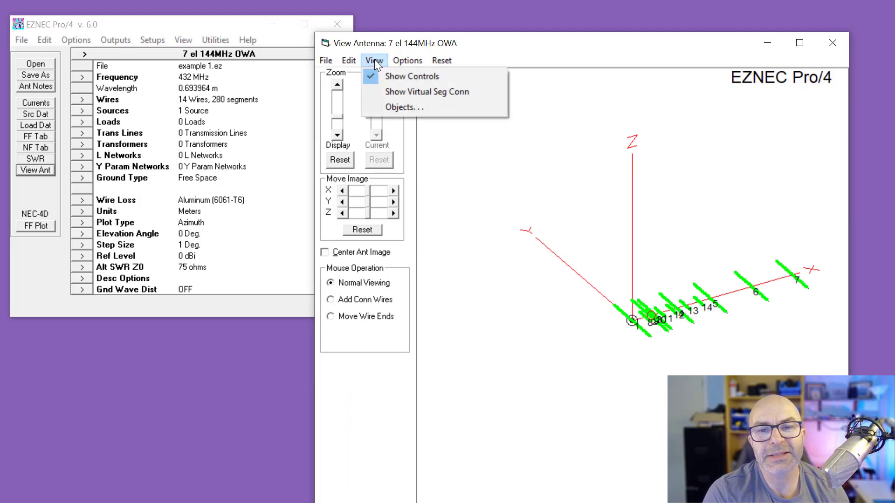
{"action": "left_click", "coordinate": [385, 108]}
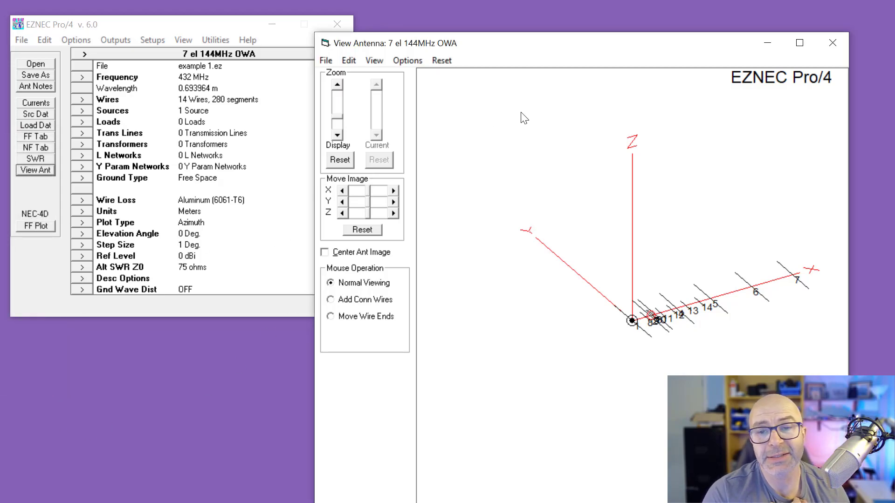
{"action": "mouse_move", "coordinate": [525, 32]}
{"action": "left_mouse_down"}
{"action": "mouse_move", "coordinate": [530, 91]}
{"action": "mouse_move", "coordinate": [522, 35]}
{"action": "left_mouse_up"}
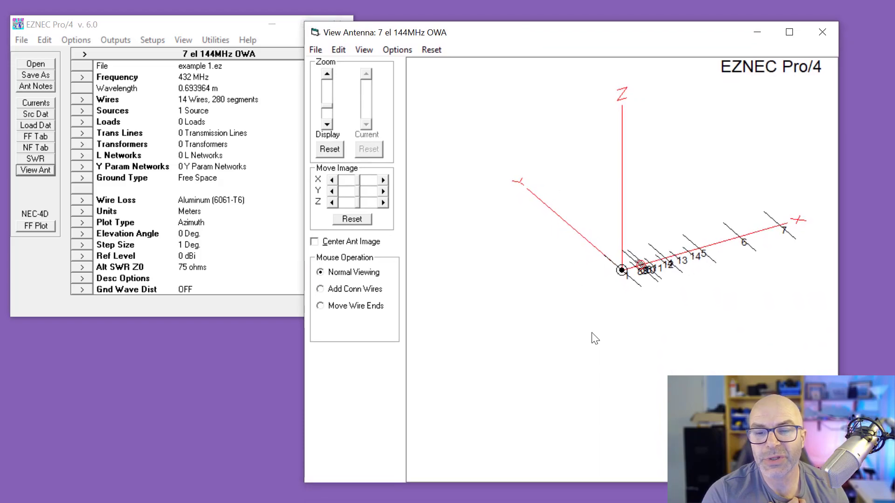
{"action": "left_click_drag", "start_coordinate": [619, 484], "coordinate": [611, 444]}
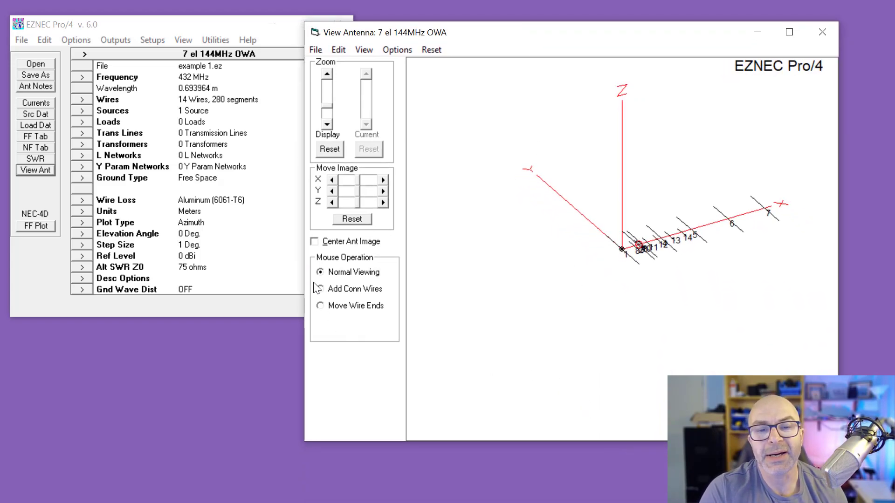
Step: Centre, zoom and rotate the antenna image, then inspect wire 1's end where the source sits
{"action": "left_click", "coordinate": [314, 242]}
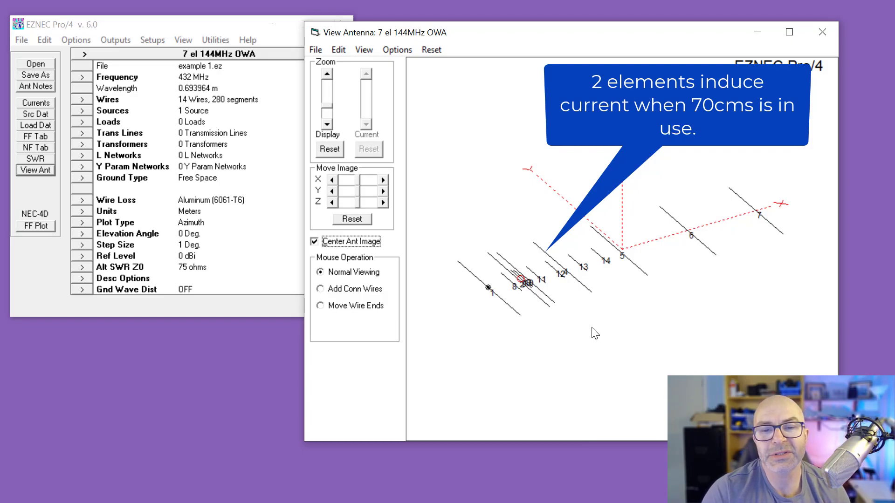
{"action": "left_click", "coordinate": [328, 74]}
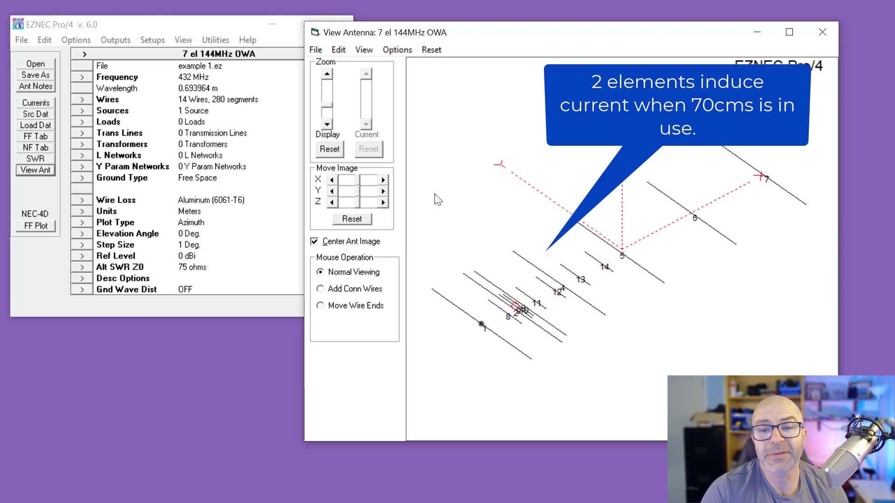
{"action": "key", "text": "Left"}
{"action": "key", "text": "Left"}
{"action": "key", "text": "Left"}
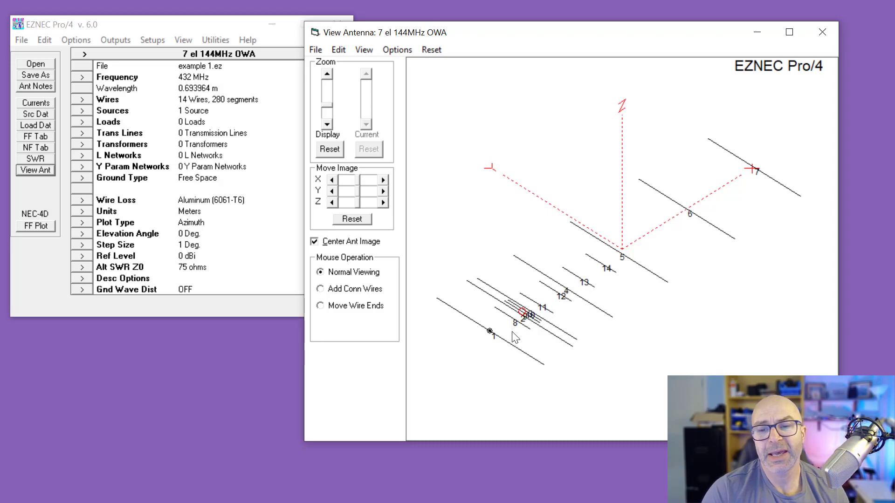
{"action": "left_click", "coordinate": [492, 332]}
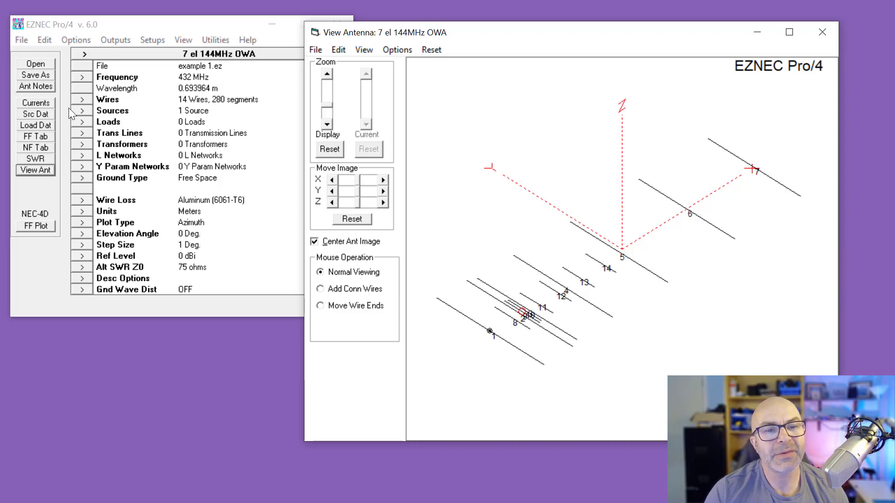
Step: Move the feed source from wire 9 to wire 2 in the Sources table
{"action": "left_click", "coordinate": [80, 111]}
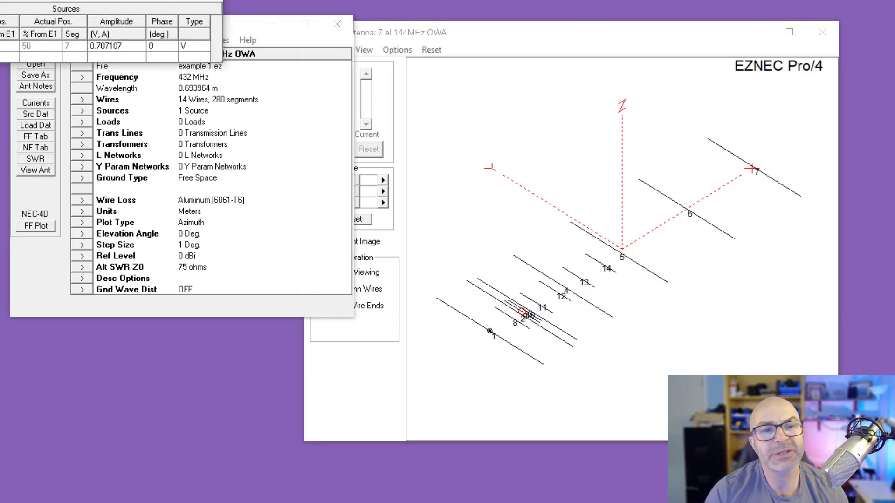
{"action": "left_click_drag", "start_coordinate": [0, 0], "coordinate": [133, 357]}
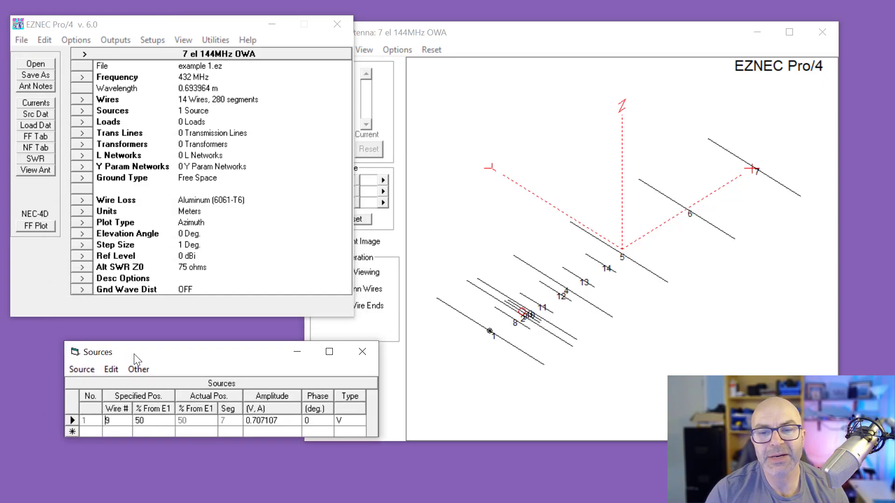
{"action": "left_click", "coordinate": [121, 418]}
{"action": "left_click_drag", "start_coordinate": [121, 419], "coordinate": [49, 422]}
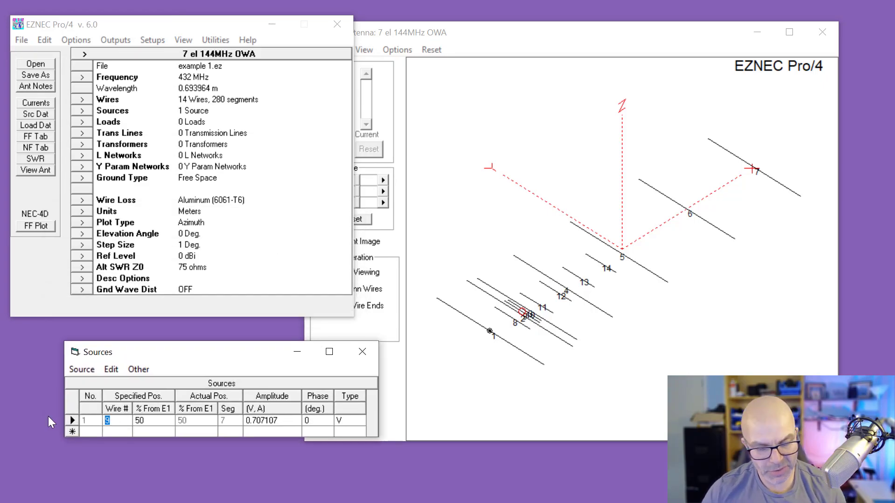
{"action": "type", "text": "2"}
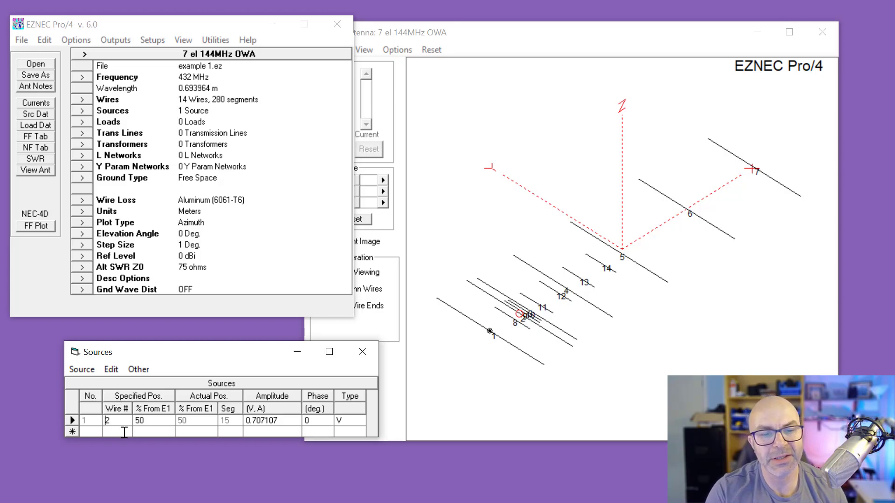
{"action": "left_click", "coordinate": [570, 368]}
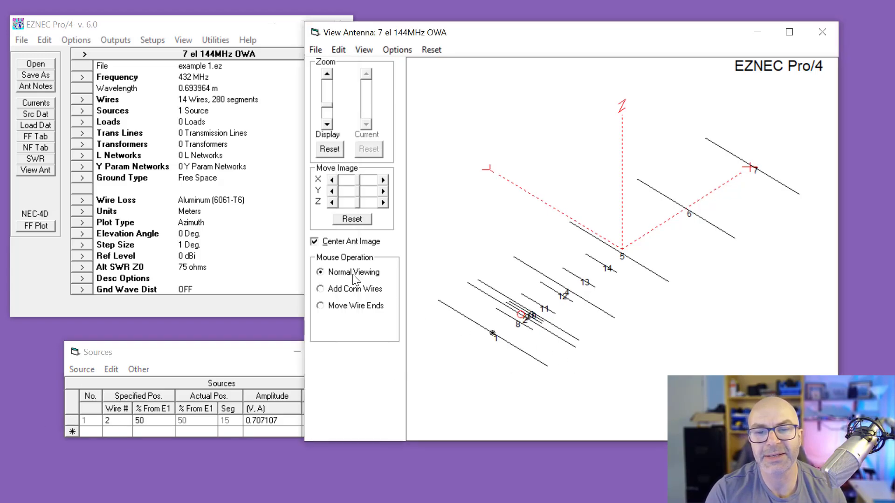
{"action": "left_click", "coordinate": [82, 76]}
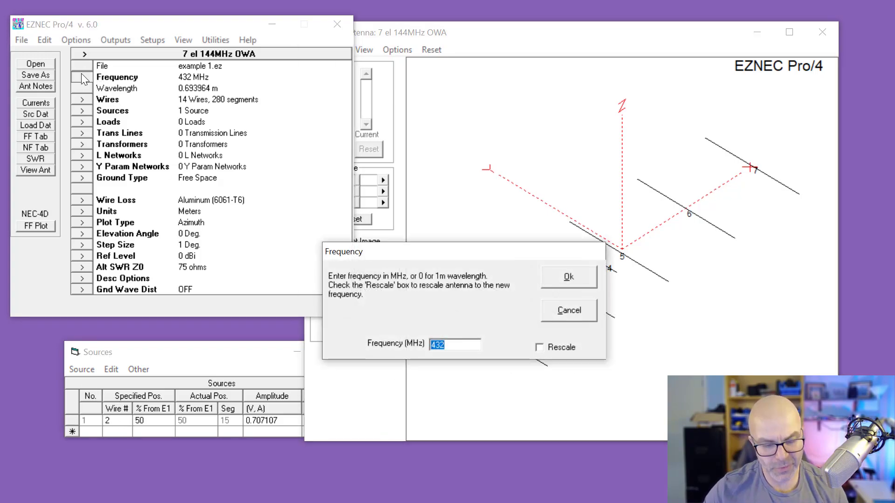
Step: Analyse the model at 144.3 MHz and plot its 12.15 dBi azimuth pattern
{"action": "type", "text": "144"}
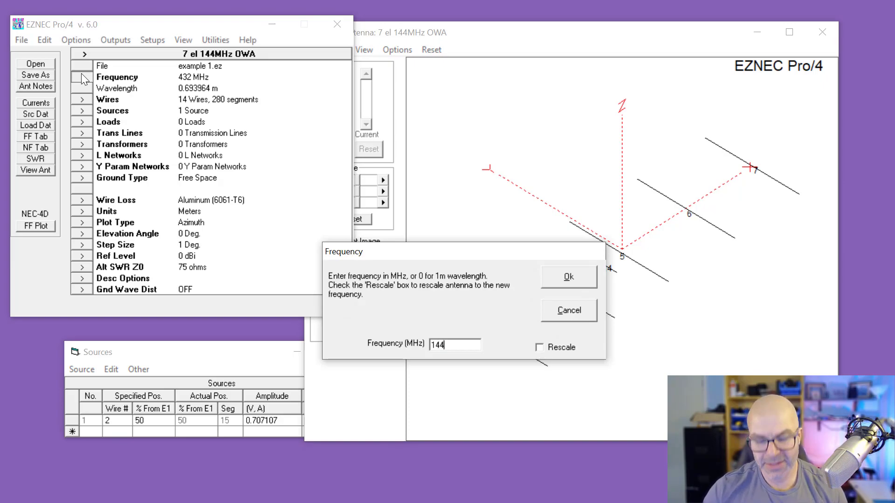
{"action": "type", "text": ".3"}
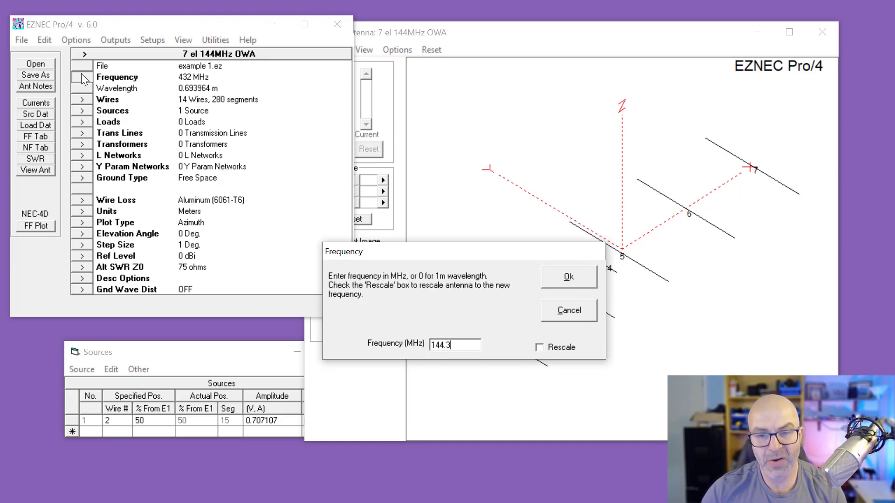
{"action": "left_click", "coordinate": [568, 284]}
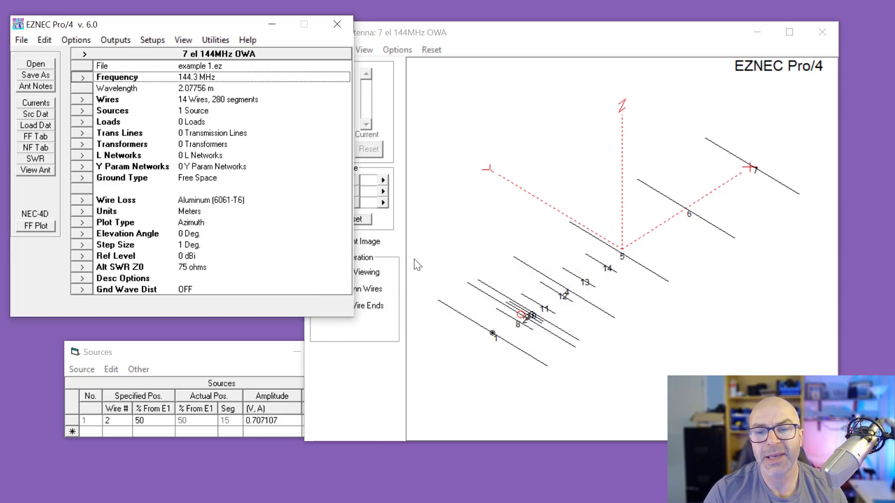
{"action": "left_click", "coordinate": [32, 227]}
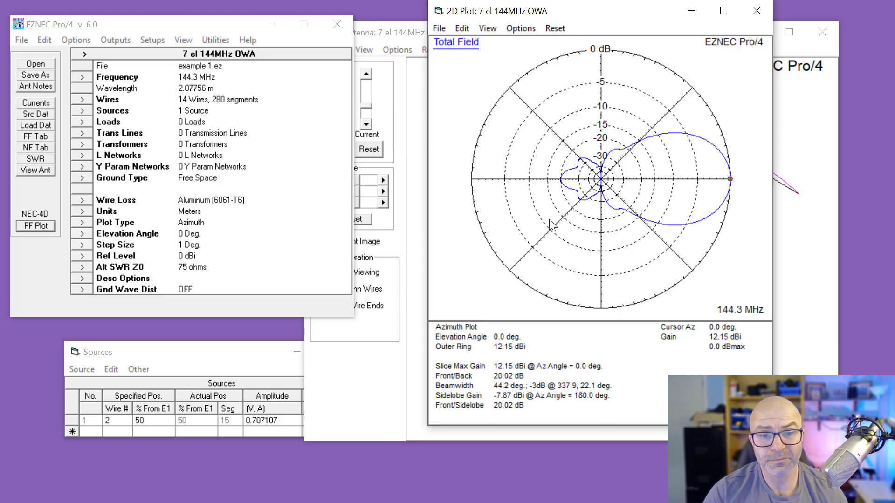
Step: Change the model frequency to 432.2 MHz
{"action": "left_click", "coordinate": [82, 78]}
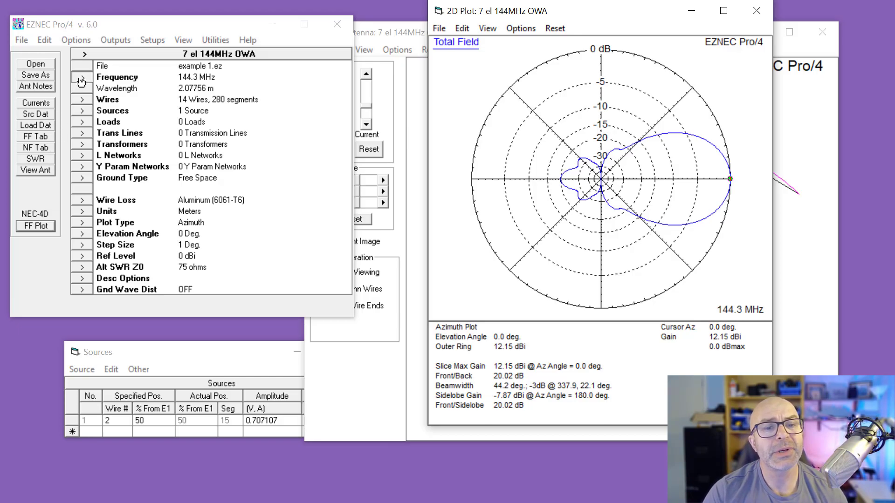
{"action": "type", "text": "432.2"}
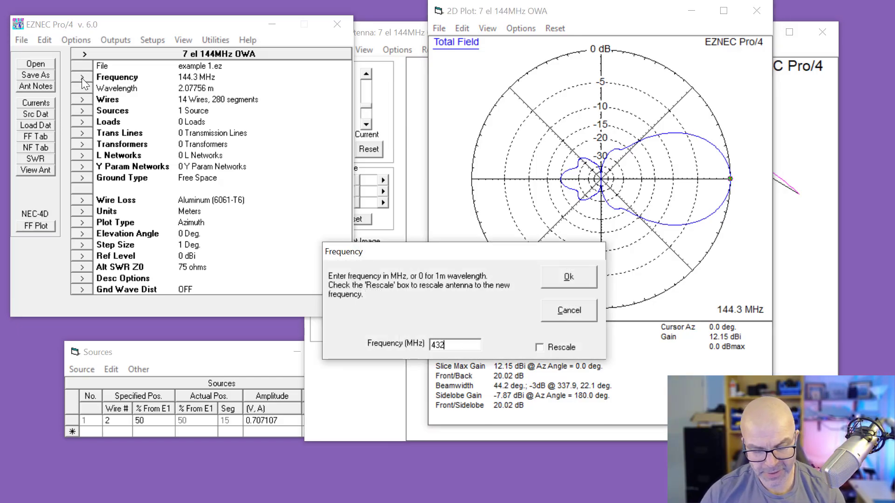
{"action": "left_click", "coordinate": [566, 276]}
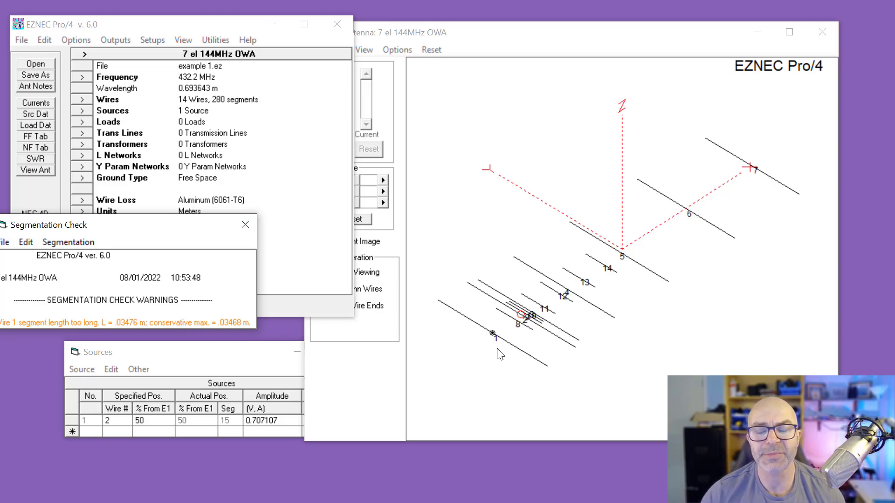
Step: Clear the segmentation warnings and plot the 432.2 MHz pattern: 7.57 dBi, 6.87 dB front-to-back
{"action": "left_click", "coordinate": [245, 227]}
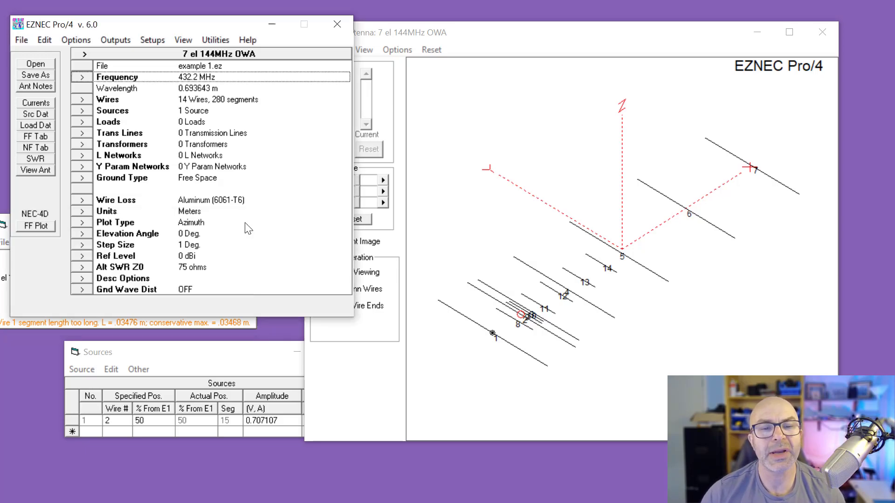
{"action": "left_click", "coordinate": [40, 224]}
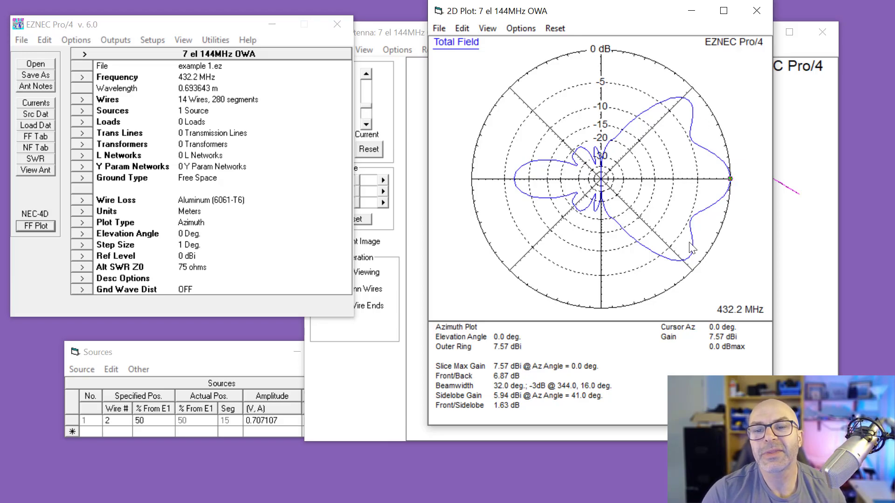
{"action": "left_click", "coordinate": [756, 10]}
Step: Rotate and zoom the antenna view and enlarge the 432.2 MHz current curves on the elements
{"action": "left_click_drag", "start_coordinate": [709, 355], "coordinate": [648, 305]}
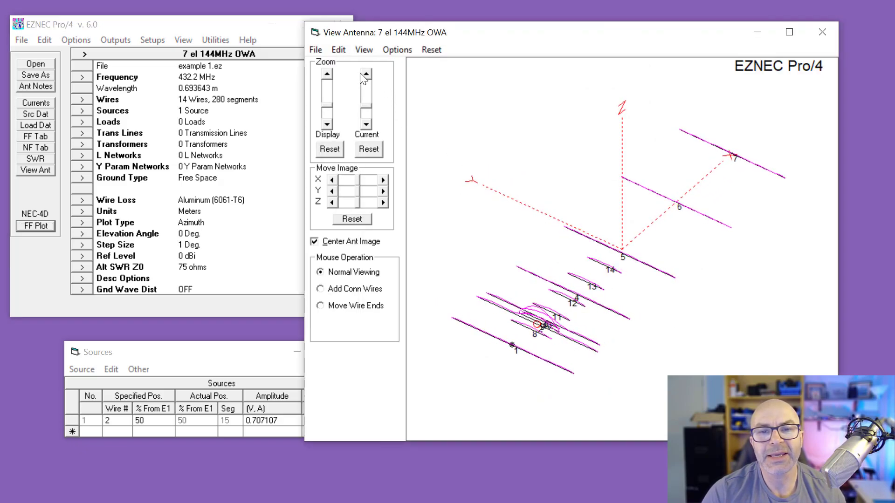
{"action": "left_click", "coordinate": [327, 73]}
{"action": "left_click", "coordinate": [327, 74]}
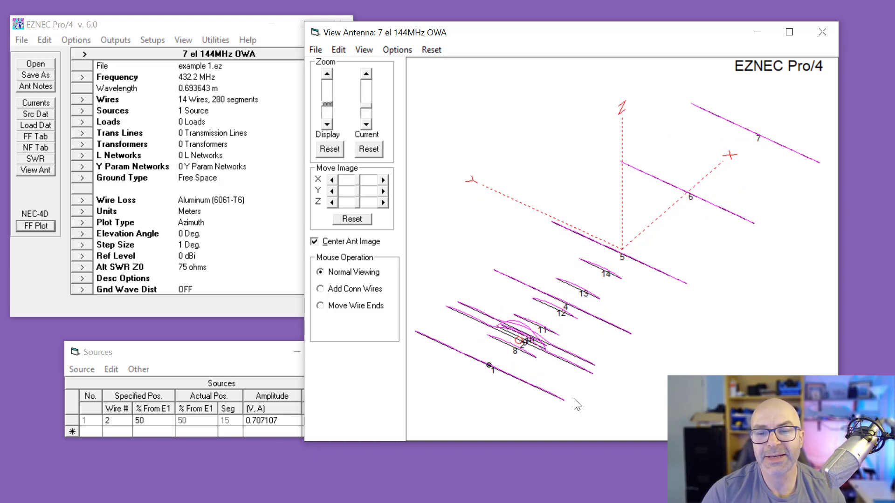
{"action": "left_click", "coordinate": [367, 74]}
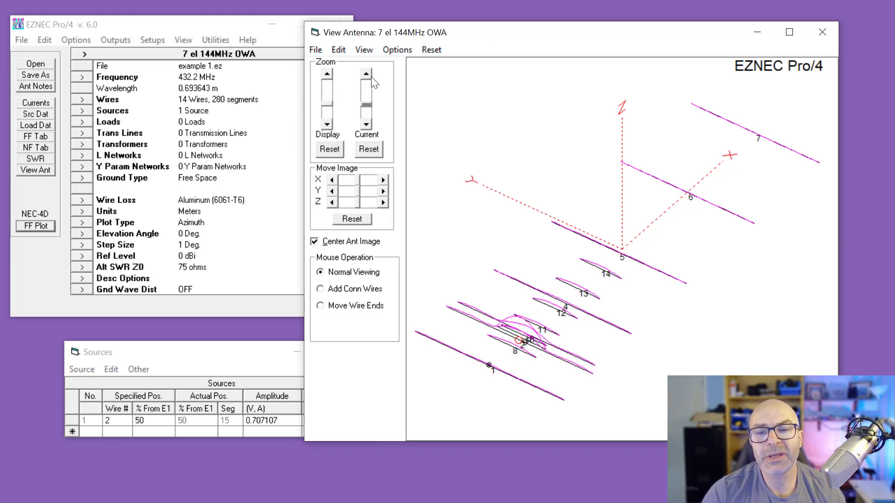
{"action": "left_click", "coordinate": [371, 77]}
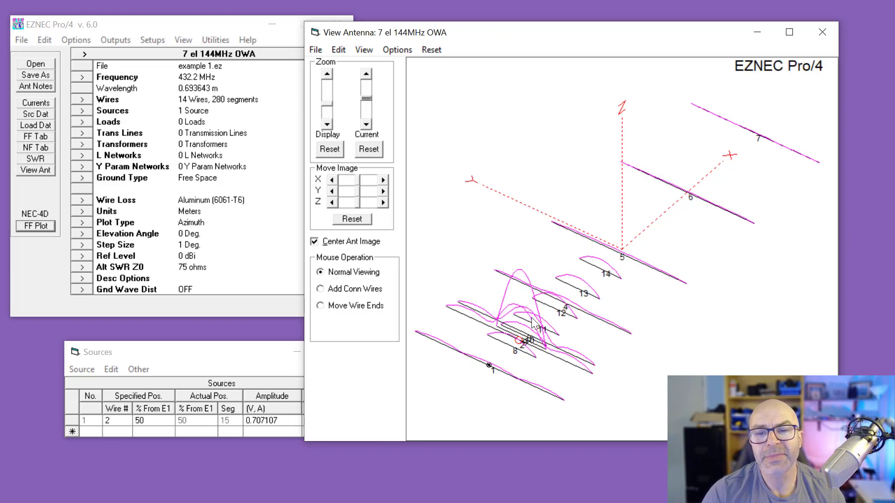
{"action": "left_click_drag", "start_coordinate": [667, 380], "coordinate": [593, 393]}
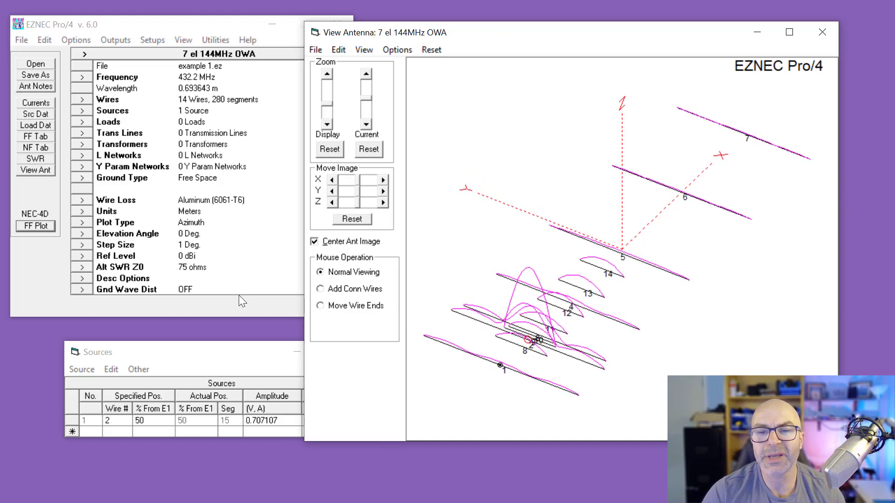
Step: Retune the model to 144.3 MHz and plot its azimuth pattern
{"action": "left_click", "coordinate": [82, 77]}
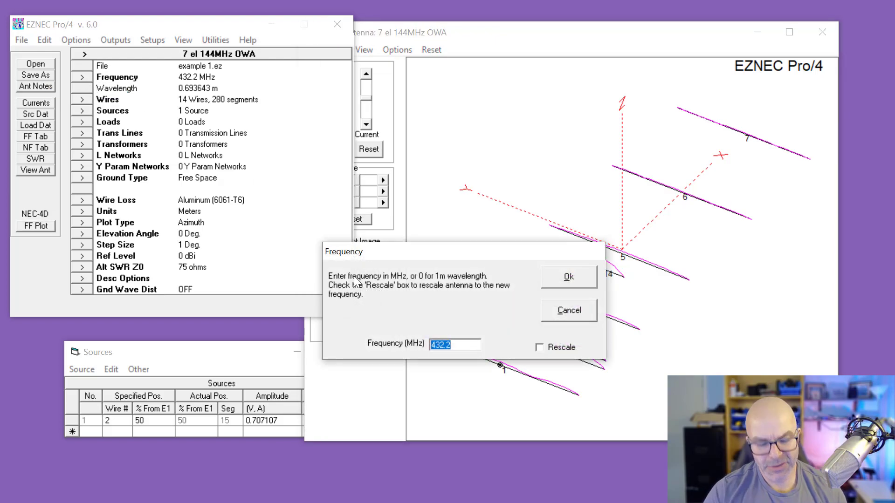
{"action": "type", "text": "144.3"}
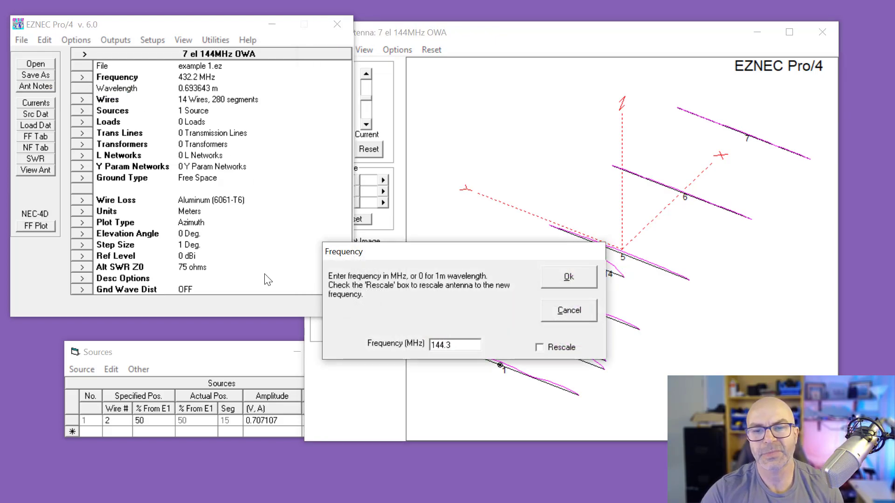
{"action": "left_click", "coordinate": [542, 276]}
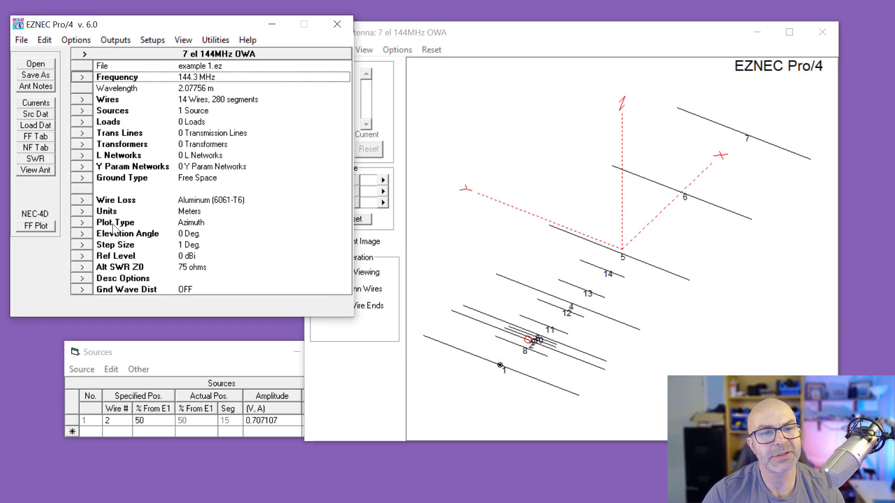
{"action": "left_click", "coordinate": [37, 226]}
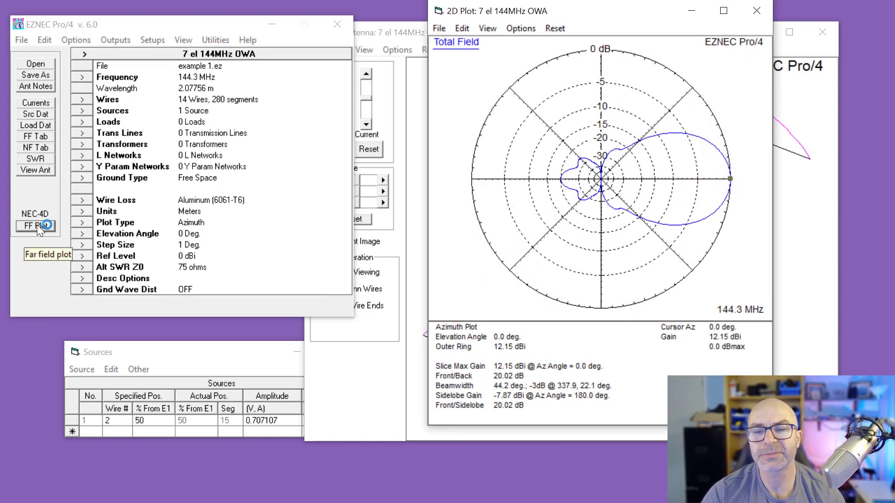
{"action": "left_click", "coordinate": [755, 10]}
Step: Rotate the antenna view to inspect the even 144.3 MHz currents on all seven elements
{"action": "left_click", "coordinate": [710, 348]}
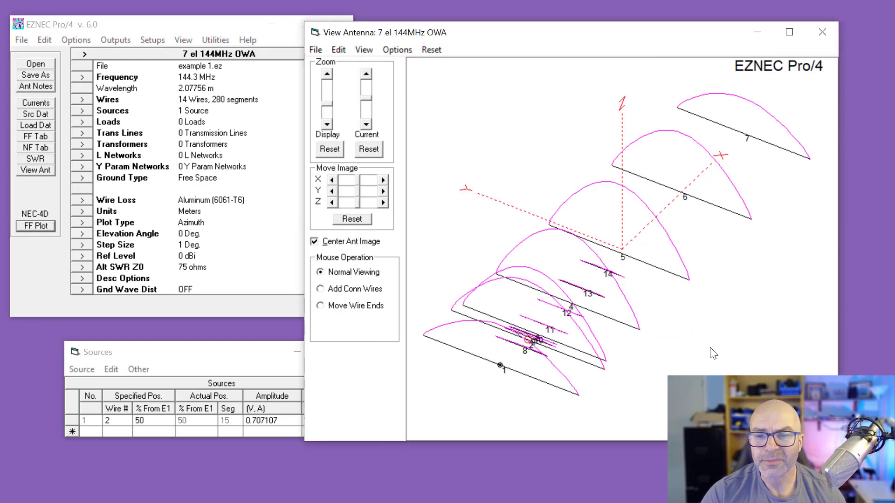
{"action": "left_click_drag", "start_coordinate": [711, 349], "coordinate": [707, 349]}
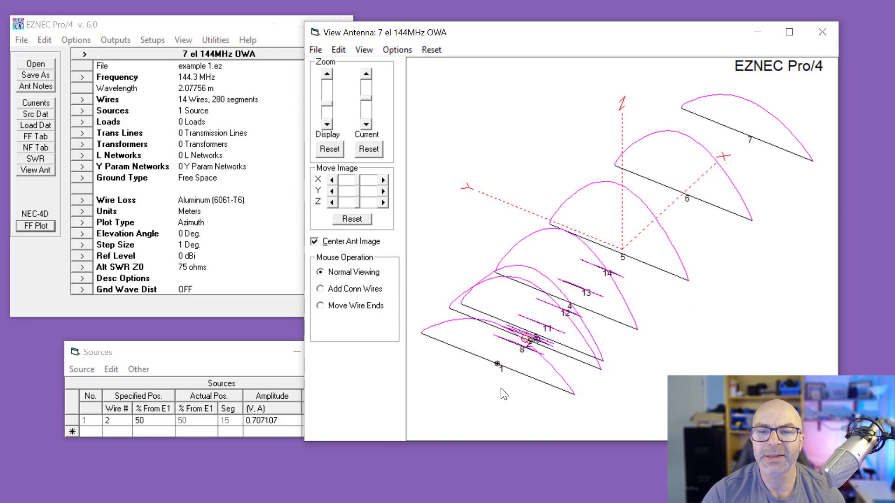
{"action": "left_click_drag", "start_coordinate": [670, 326], "coordinate": [551, 289]}
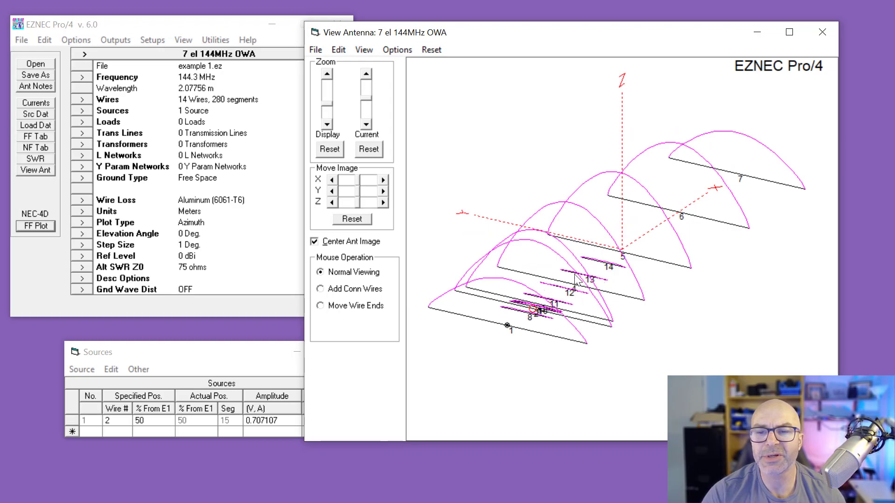
{"action": "left_click_drag", "start_coordinate": [680, 327], "coordinate": [664, 351]}
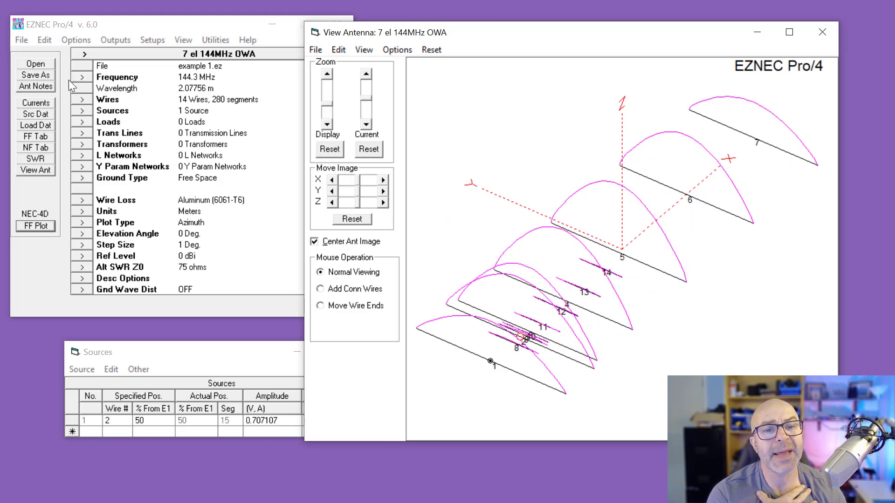
Step: Switch back to 432.2 MHz, clear the segmentation warnings, and plot the far-field pattern
{"action": "left_click", "coordinate": [86, 78]}
{"action": "type", "text": "43"}
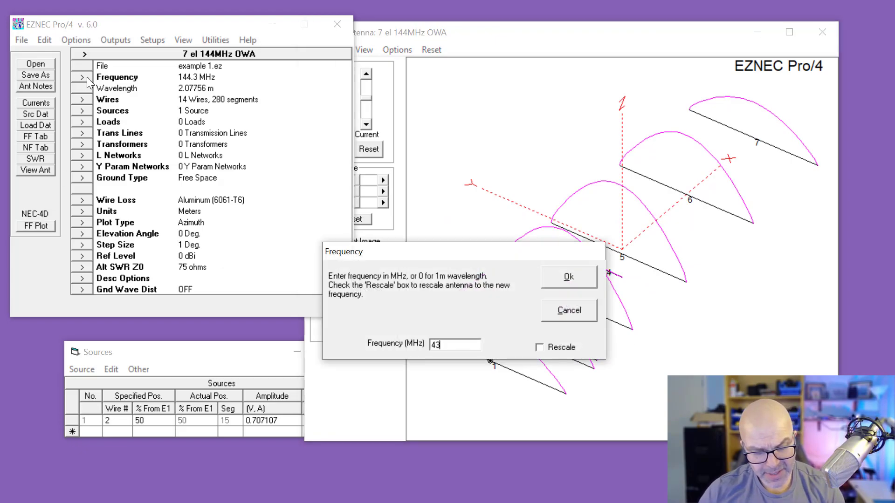
{"action": "type", "text": "2.2"}
{"action": "key", "text": "Return"}
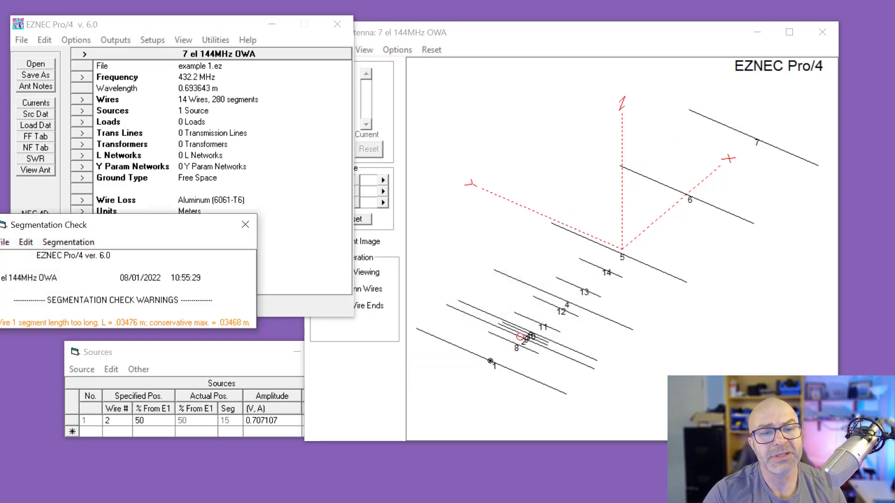
{"action": "left_click", "coordinate": [245, 225]}
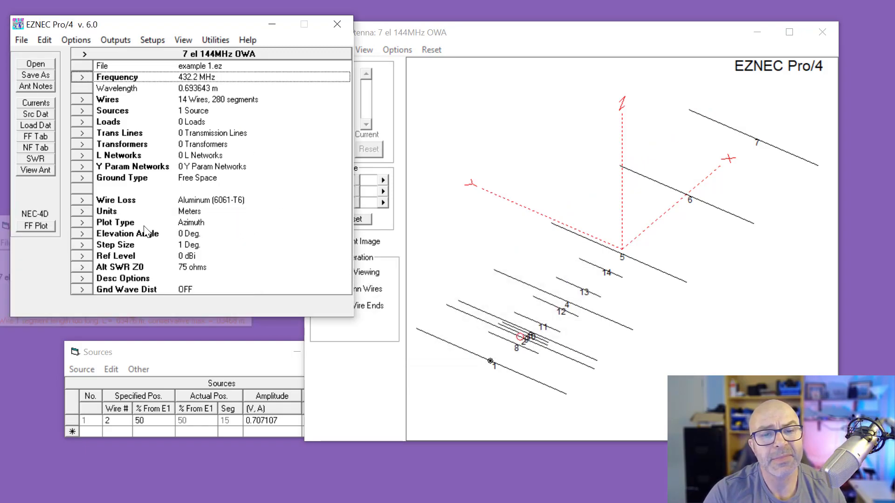
{"action": "left_click", "coordinate": [32, 227]}
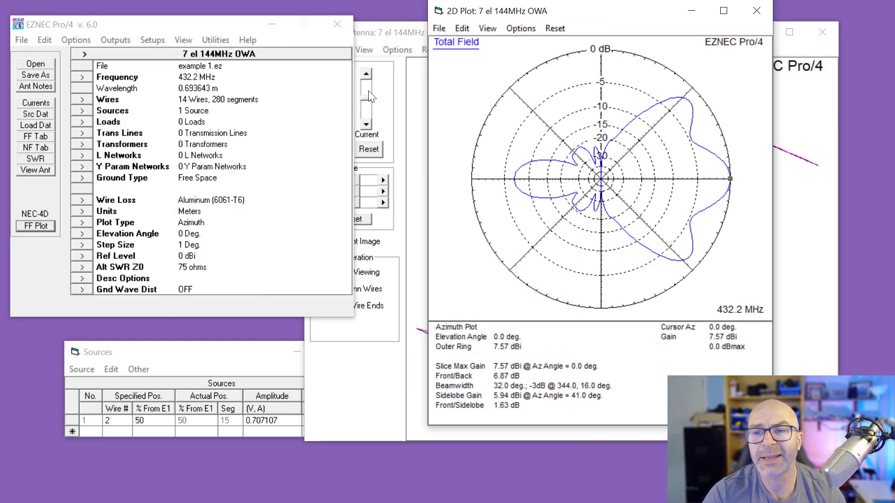
{"action": "left_click", "coordinate": [757, 10]}
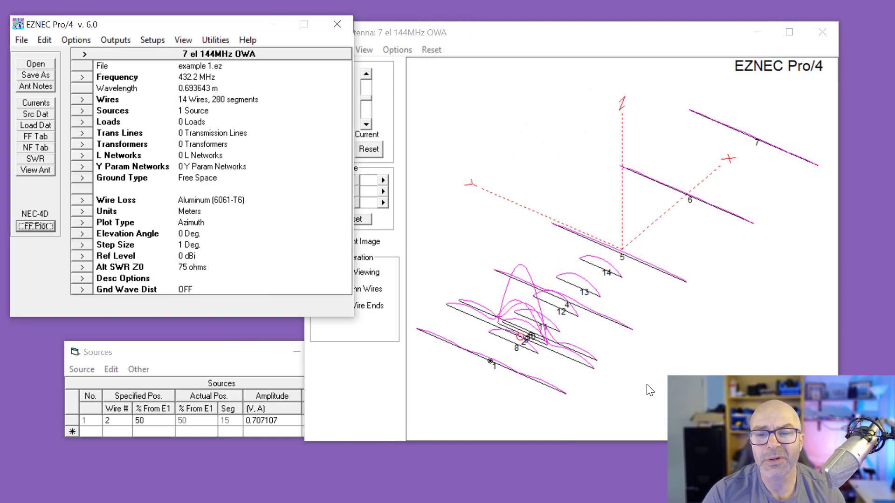
Step: Rotate the antenna view to examine currents bunched on the front elements near the feed
{"action": "key", "text": "Left"}
{"action": "key", "text": "Left"}
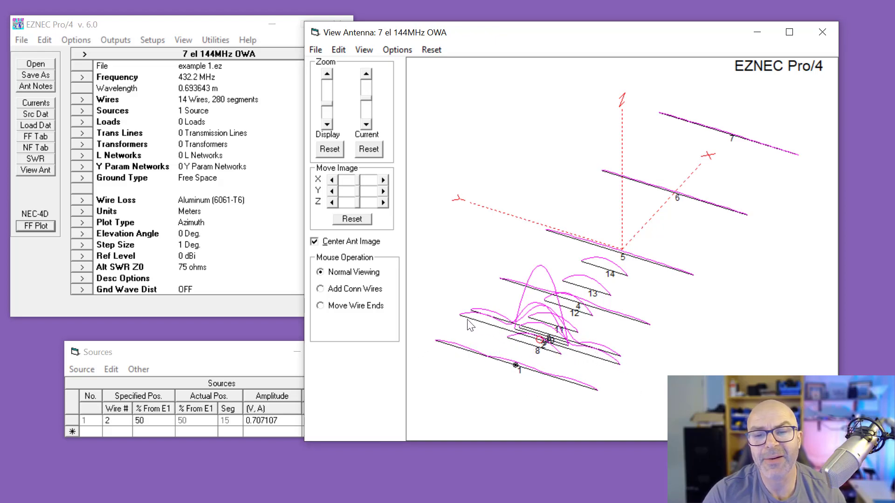
{"action": "mouse_move", "coordinate": [471, 322]}
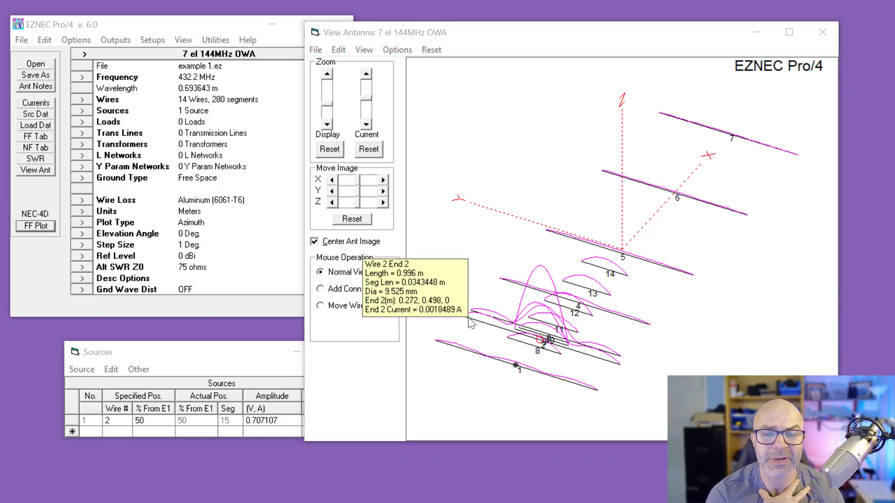
{"action": "left_click_drag", "start_coordinate": [714, 355], "coordinate": [741, 362]}
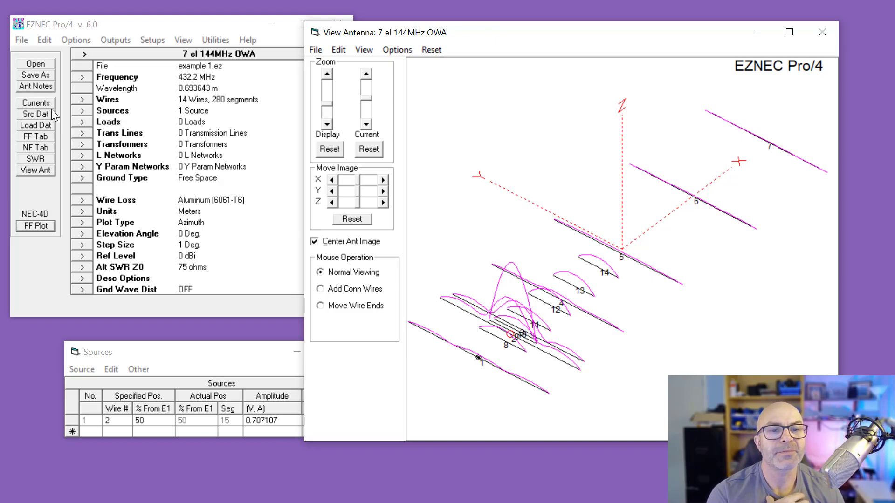
Step: Move the feed to wire 9 and plot the 432.2 MHz pattern: 9.05 dBi, 11.88 dB front-to-back
{"action": "left_click", "coordinate": [77, 111]}
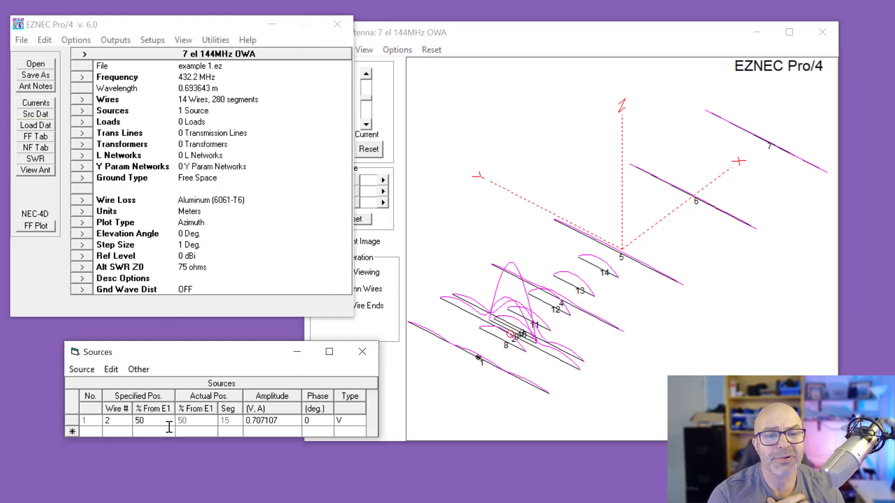
{"action": "left_click", "coordinate": [107, 420]}
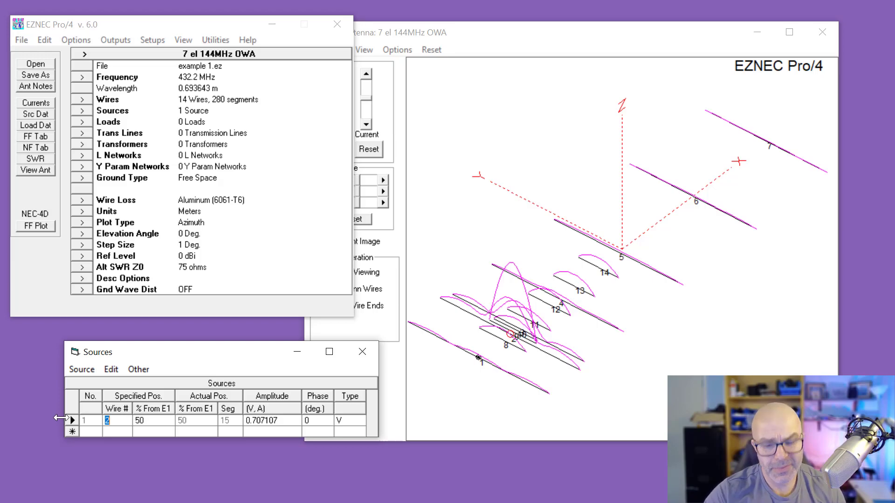
{"action": "type", "text": "9"}
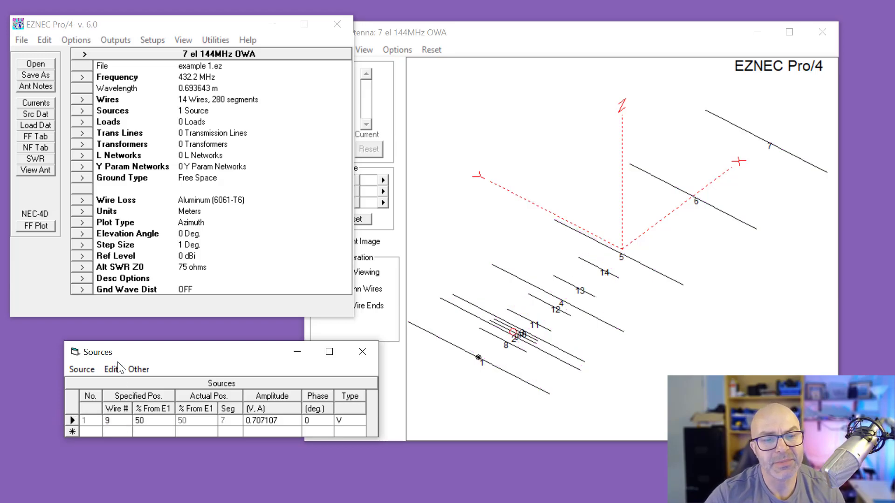
{"action": "left_click", "coordinate": [150, 422]}
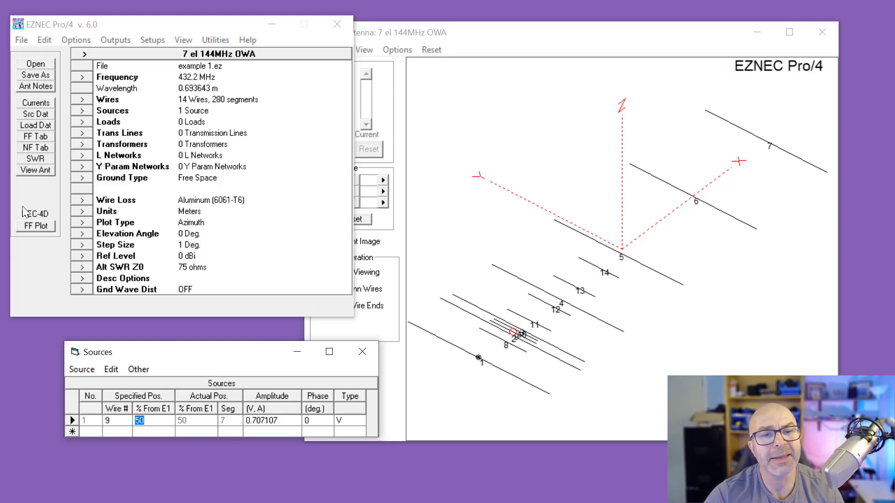
{"action": "left_click", "coordinate": [31, 224]}
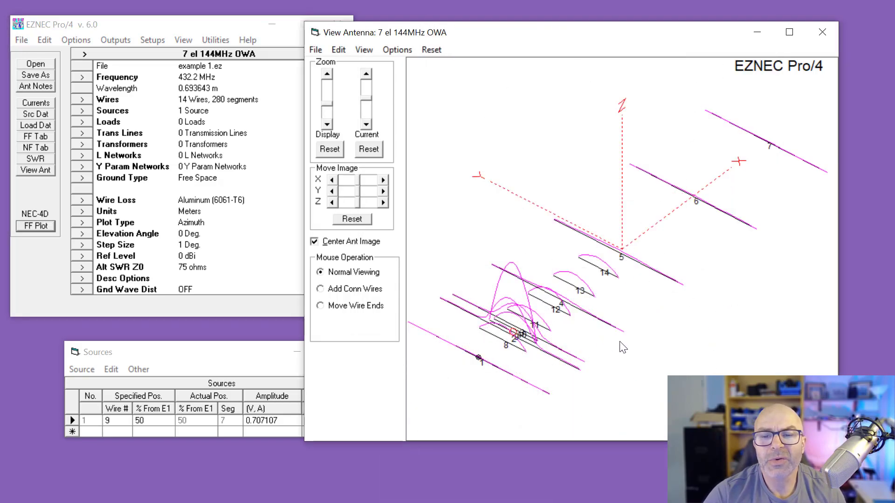
Step: Rotate the antenna view to inspect the new currents and check wire 8's end details
{"action": "left_click_drag", "start_coordinate": [582, 321], "coordinate": [619, 347]}
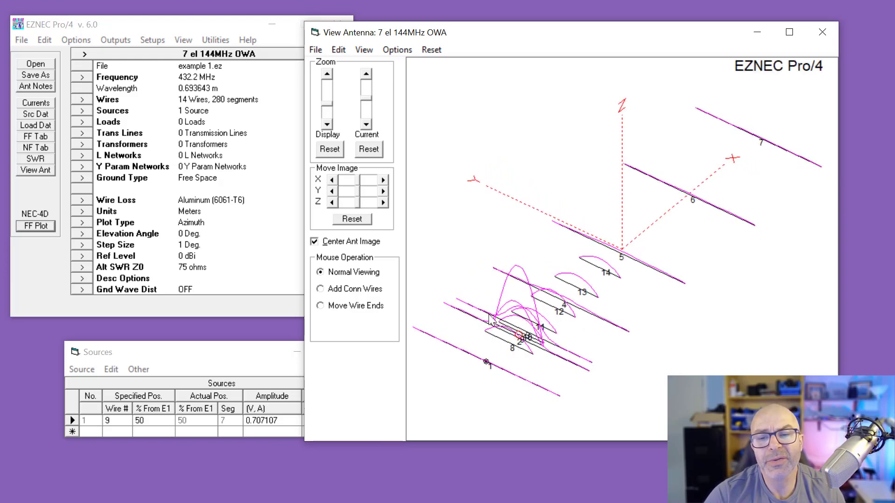
{"action": "left_click", "coordinate": [518, 348]}
{"action": "left_click", "coordinate": [518, 351]}
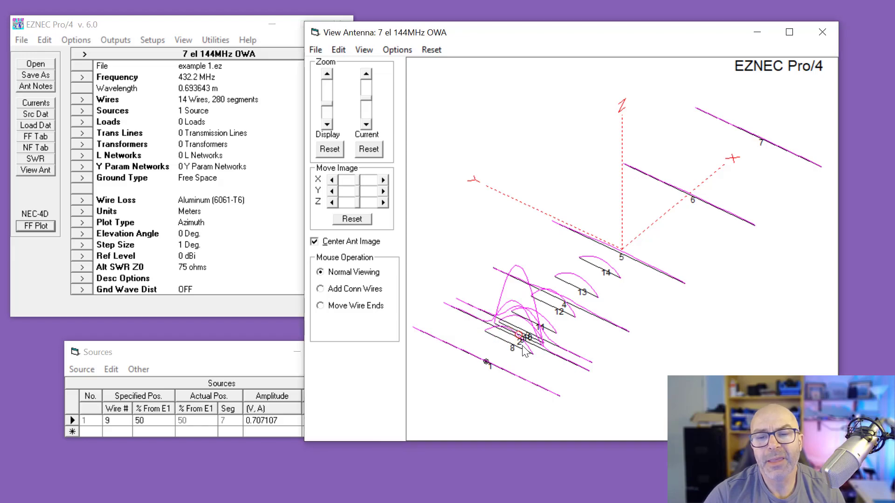
Step: Discard the current edits and open the example 2.ez interlaced model
{"action": "left_click", "coordinate": [28, 62]}
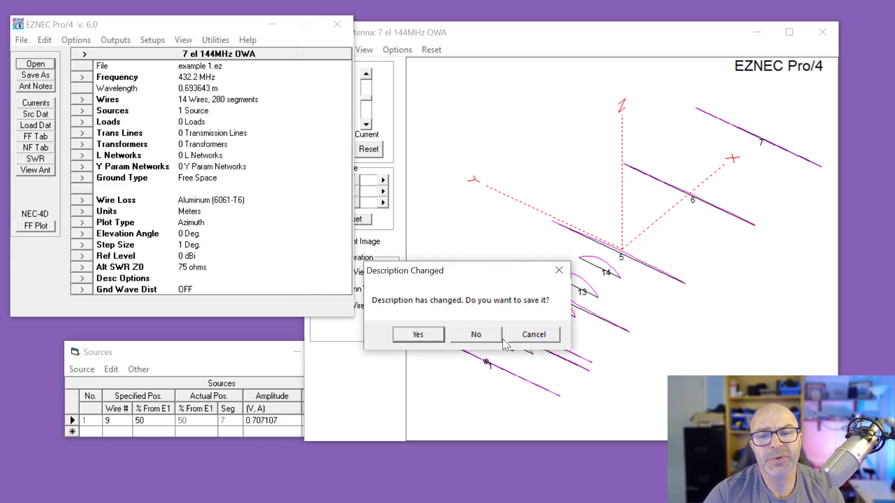
{"action": "left_click", "coordinate": [486, 329]}
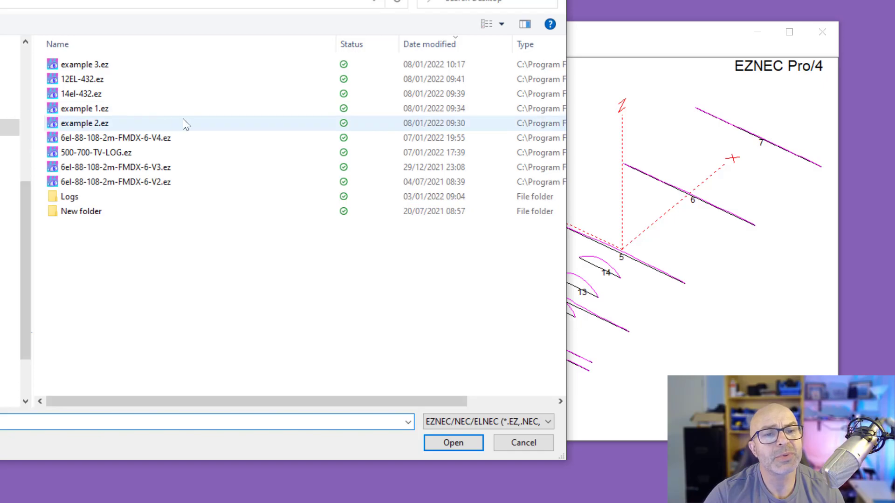
{"action": "double_click", "coordinate": [68, 124]}
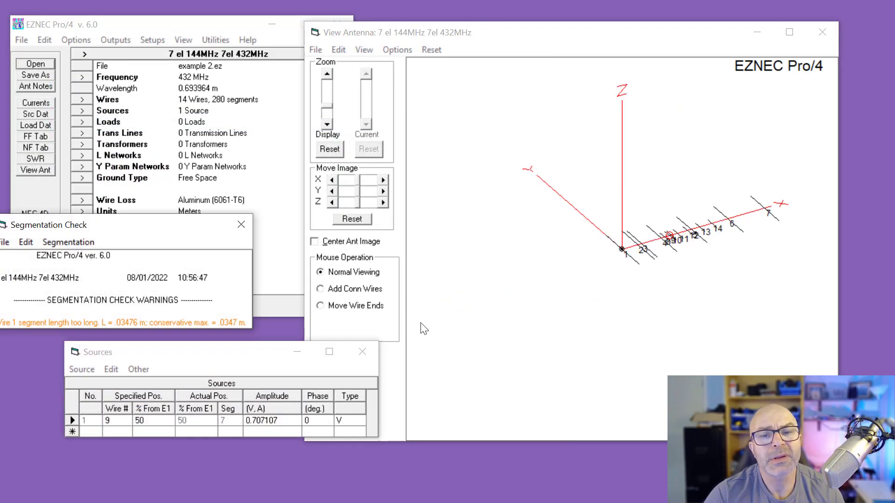
Step: Center the antenna image and plot the 432 MHz azimuth pattern, showing 10.45 dBi gain
{"action": "left_click", "coordinate": [360, 352]}
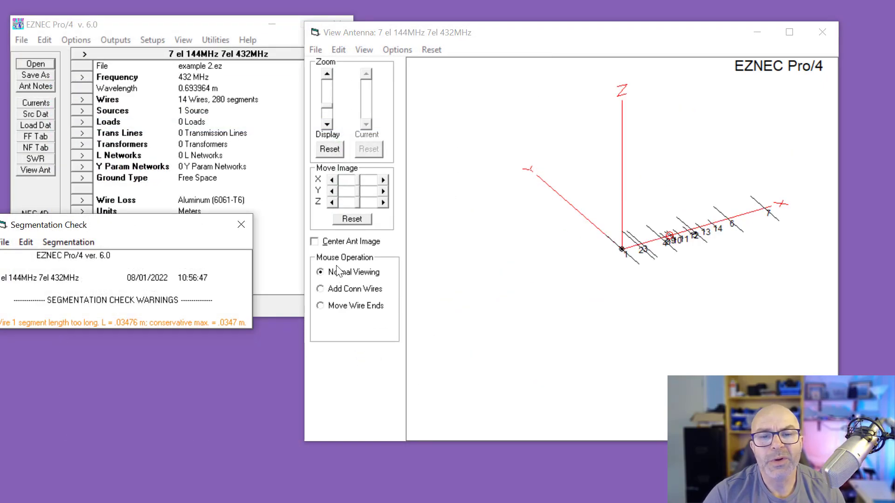
{"action": "left_click", "coordinate": [314, 241]}
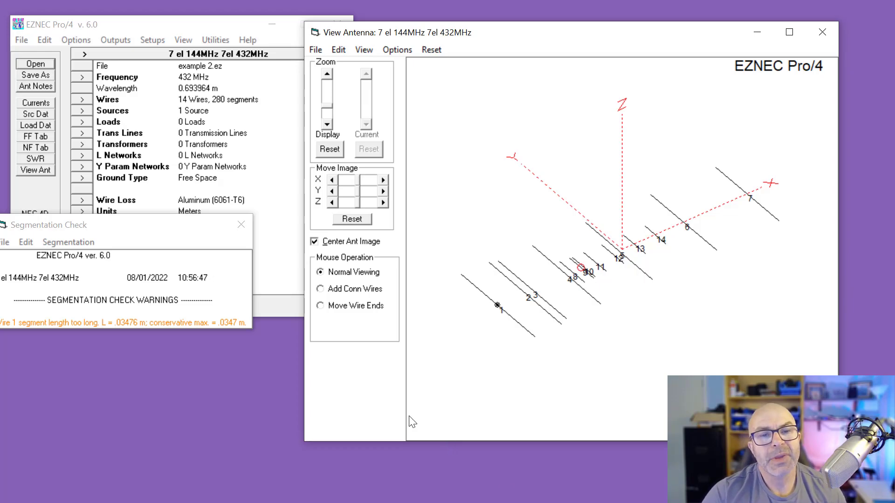
{"action": "left_click", "coordinate": [16, 182]}
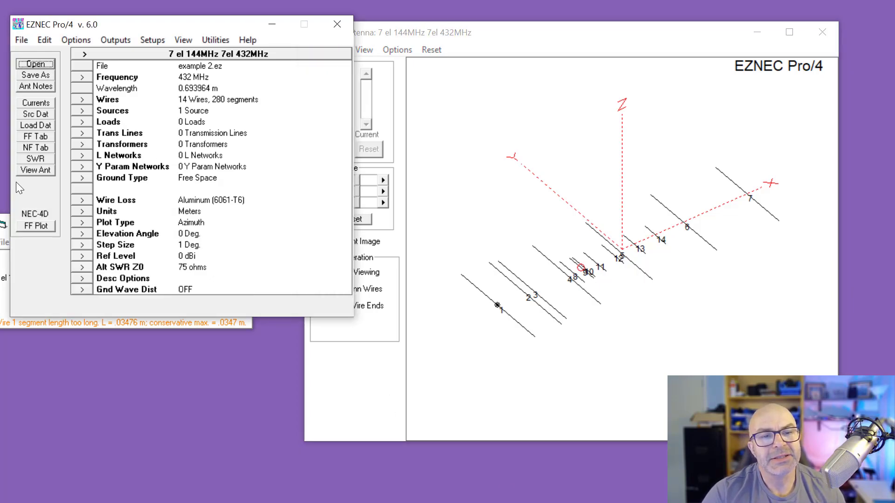
{"action": "left_click", "coordinate": [32, 225]}
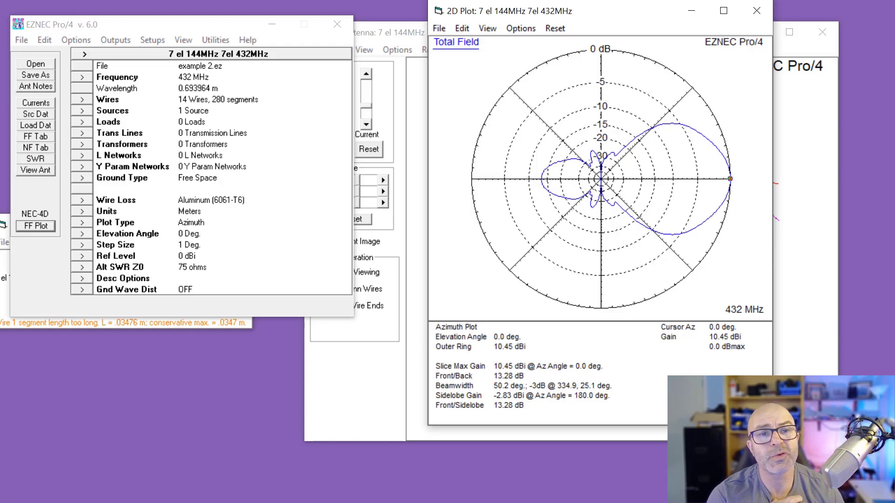
{"action": "left_click", "coordinate": [216, 5]}
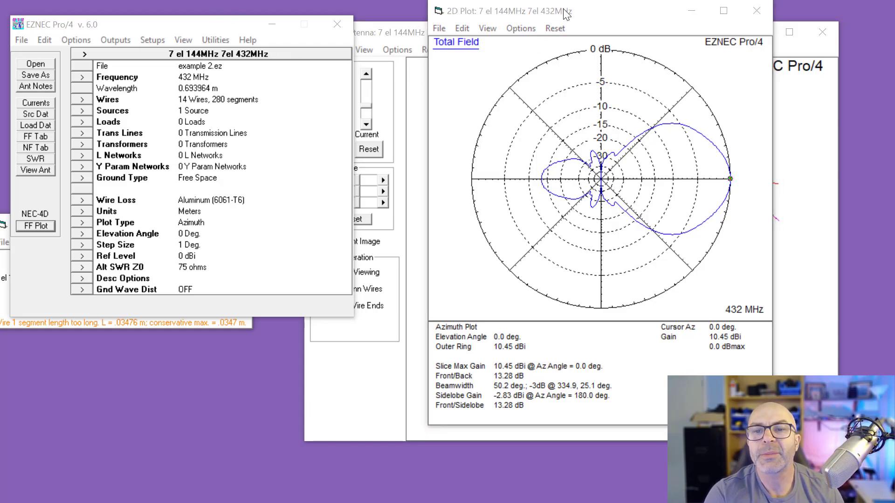
Step: Close the azimuth plot and enlarge the 432 MHz current curves on the antenna view
{"action": "left_click_drag", "start_coordinate": [566, 13], "coordinate": [530, 28]}
{"action": "left_click", "coordinate": [655, 24]}
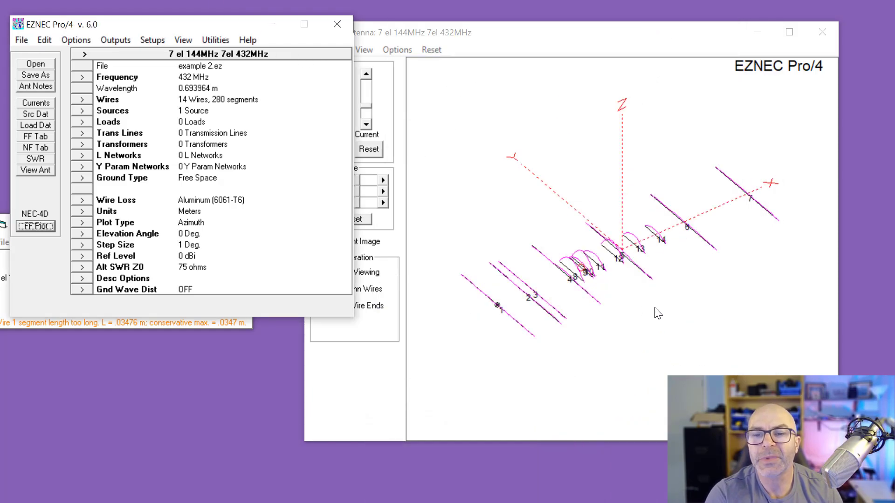
{"action": "left_click_drag", "start_coordinate": [657, 313], "coordinate": [635, 308]}
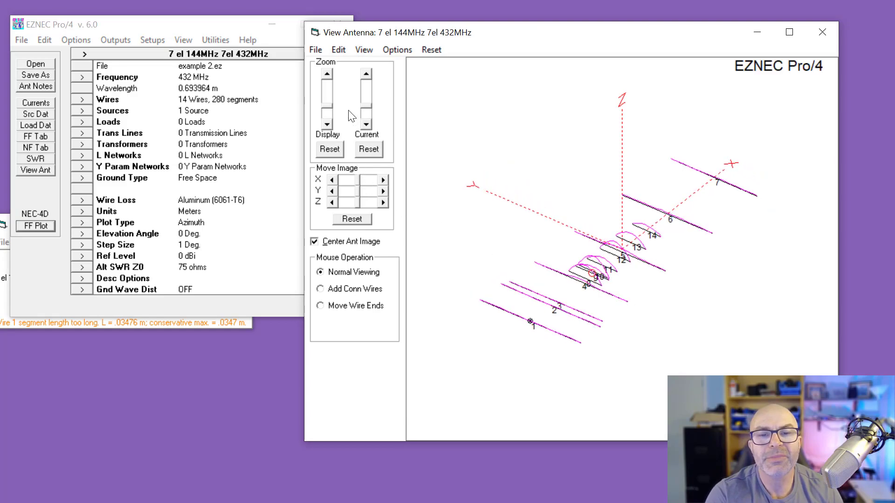
{"action": "left_click", "coordinate": [367, 75]}
{"action": "left_click", "coordinate": [366, 75]}
{"action": "left_click", "coordinate": [367, 75]}
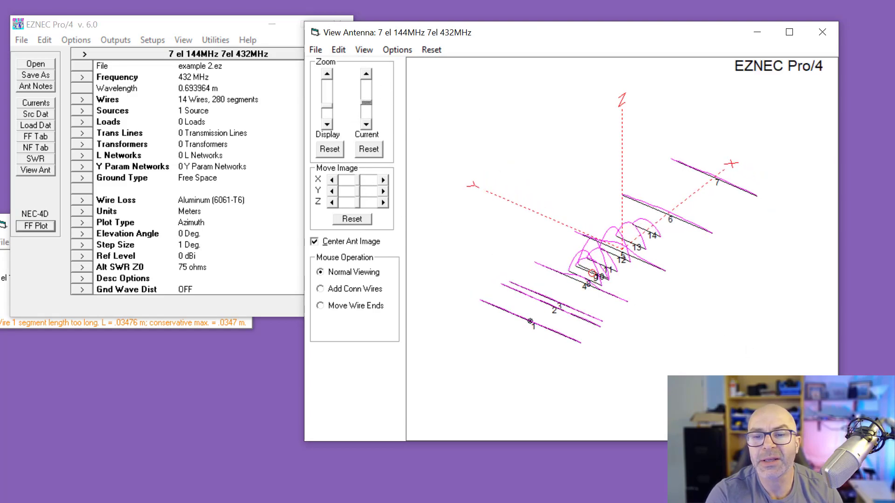
Step: Rotate and tilt the 3-D view with taller current curves to inspect the lobes, then close it
{"action": "left_click_drag", "start_coordinate": [594, 328], "coordinate": [583, 314]}
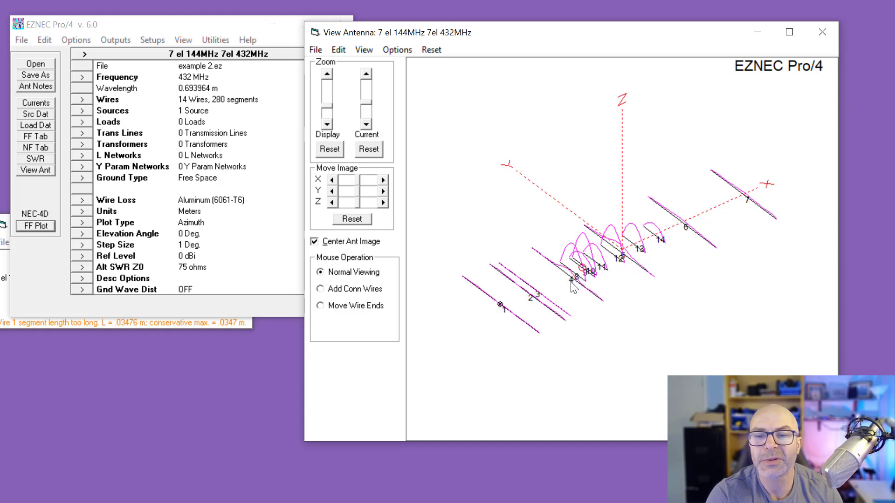
{"action": "left_click_drag", "start_coordinate": [569, 308], "coordinate": [582, 320]}
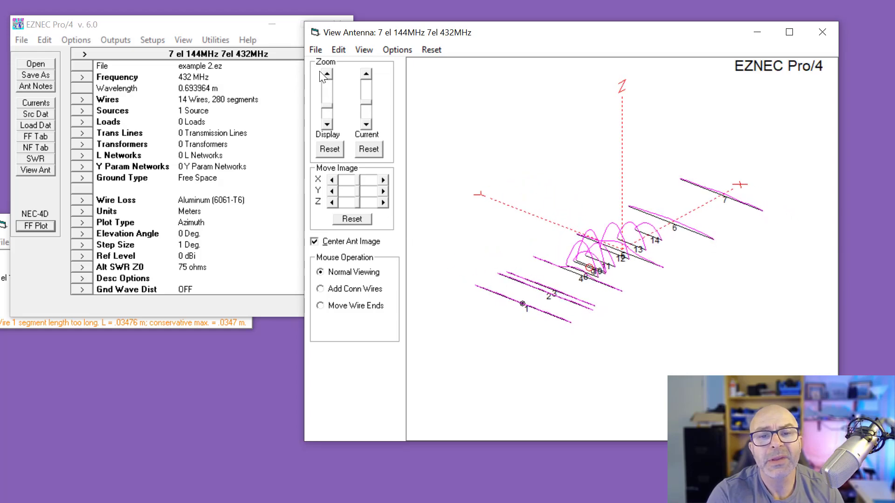
{"action": "left_click", "coordinate": [366, 80]}
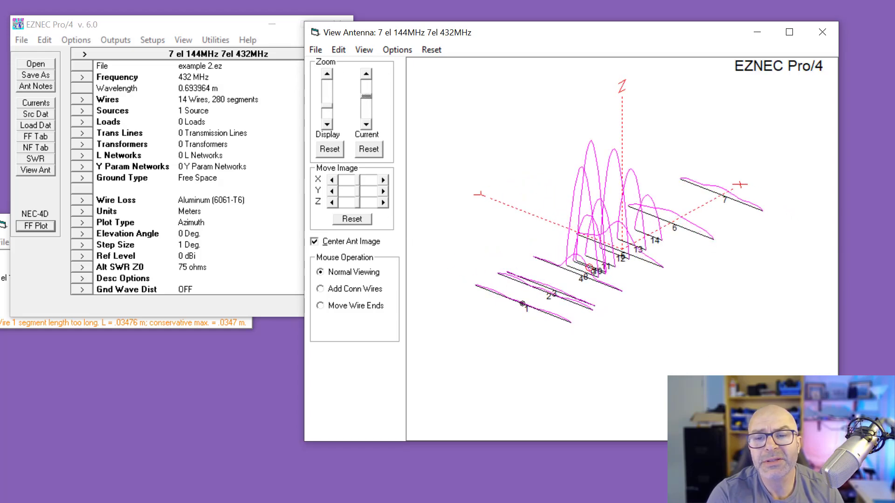
{"action": "left_click_drag", "start_coordinate": [646, 353], "coordinate": [571, 322]}
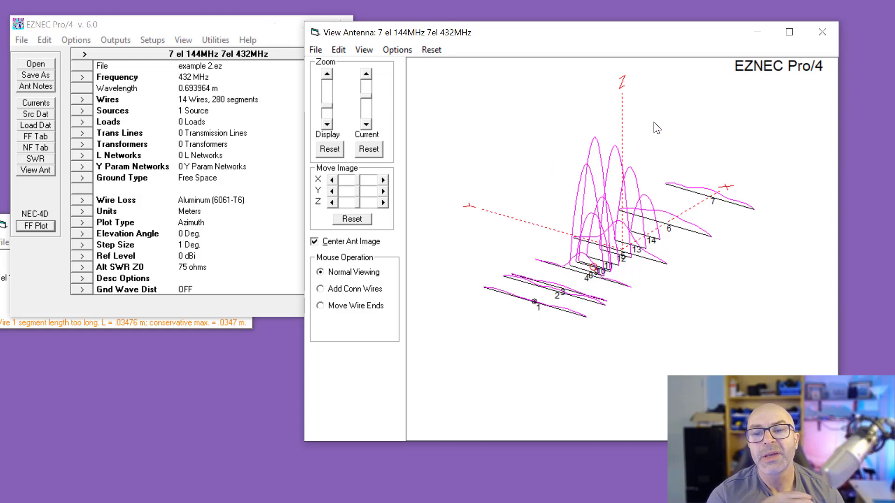
{"action": "left_click_drag", "start_coordinate": [435, 200], "coordinate": [442, 241]}
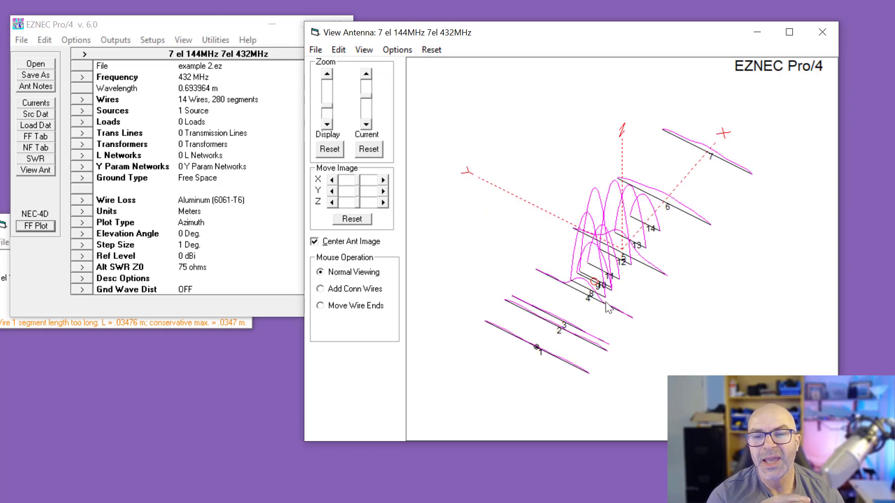
{"action": "mouse_move", "coordinate": [605, 312]}
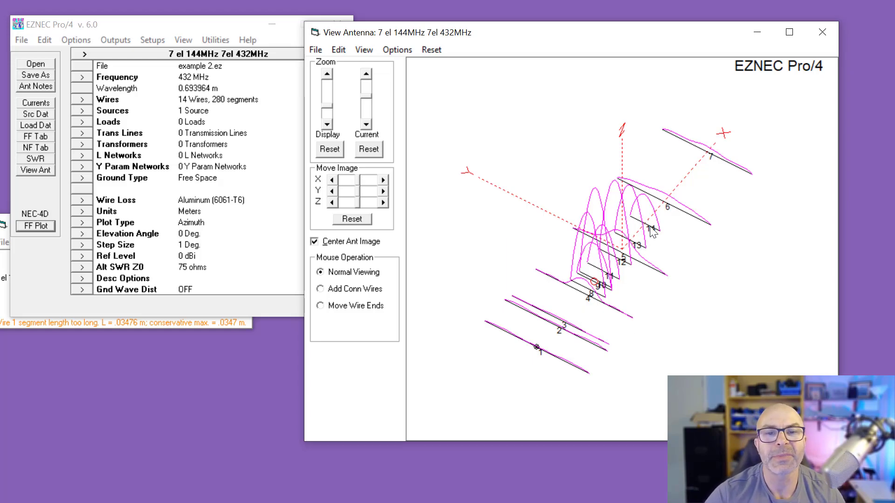
{"action": "left_click", "coordinate": [822, 32]}
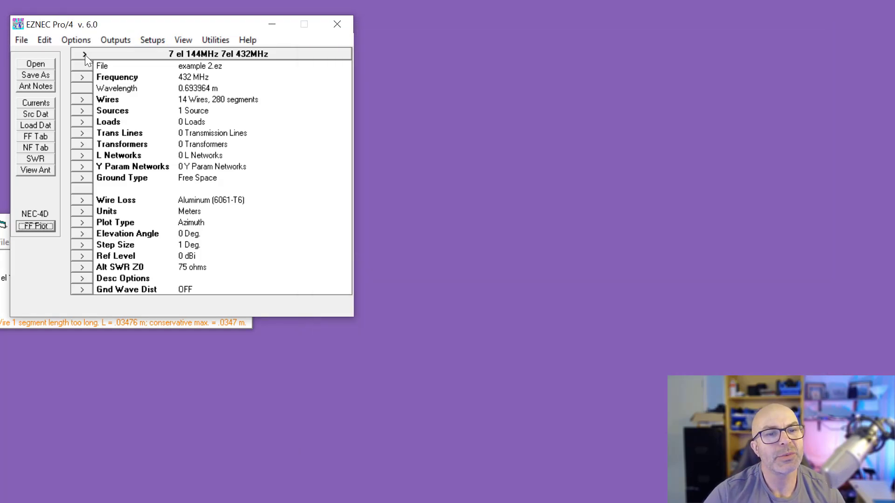
Step: Open example 3.ez, dismiss the segmentation check, and show its centered 3-D view
{"action": "left_click", "coordinate": [43, 65]}
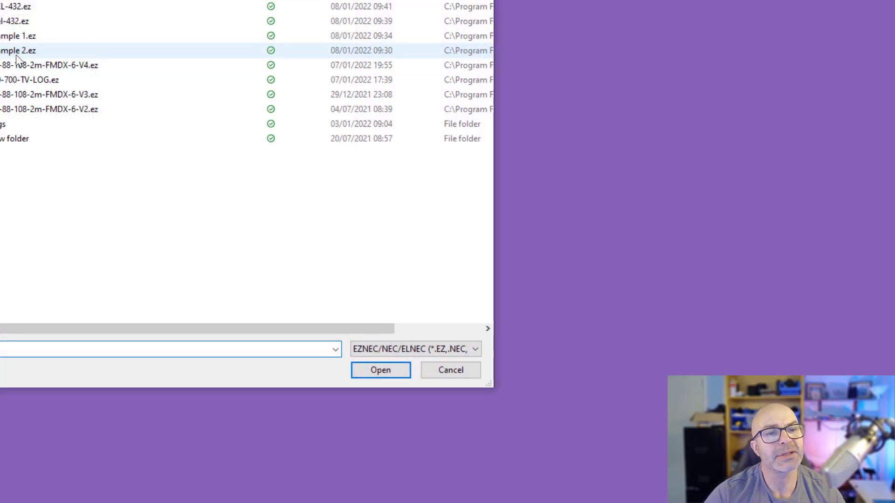
{"action": "key", "text": "Return"}
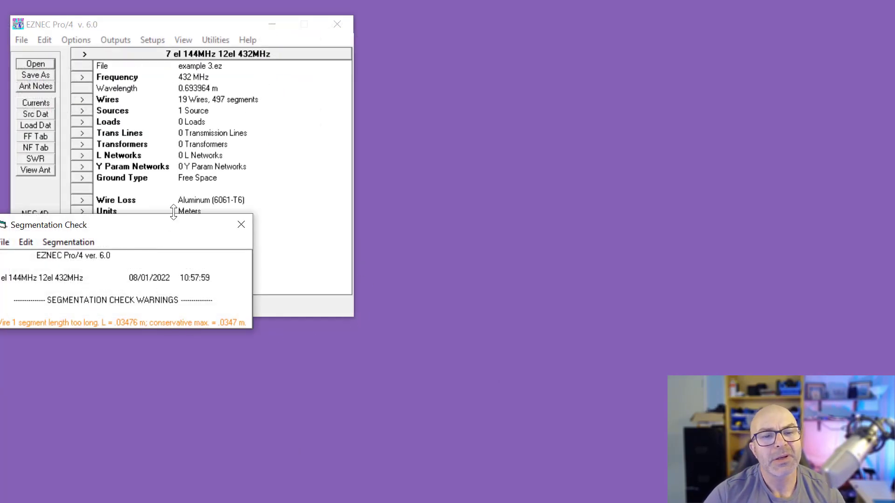
{"action": "left_click", "coordinate": [241, 225]}
{"action": "left_click", "coordinate": [39, 172]}
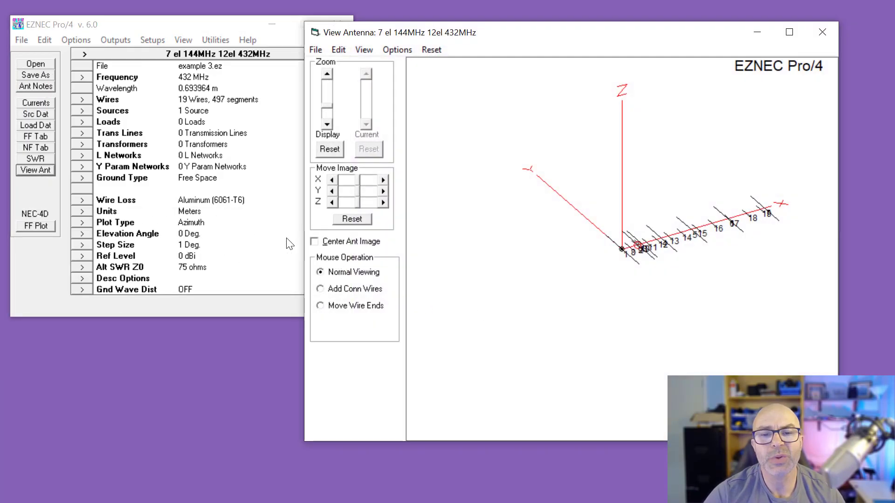
{"action": "left_click", "coordinate": [313, 242]}
{"action": "left_click", "coordinate": [313, 242]}
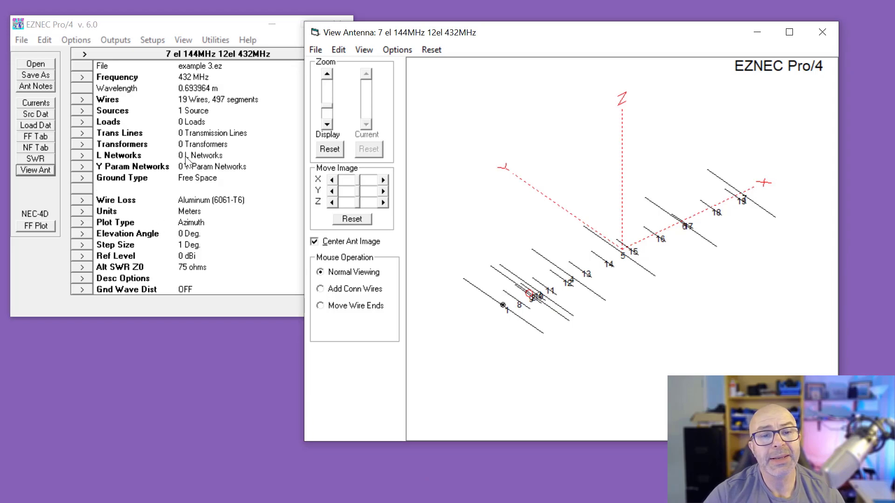
Step: Confirm the source feeds wire 2 and compute the 432 MHz azimuth pattern
{"action": "left_click", "coordinate": [79, 112]}
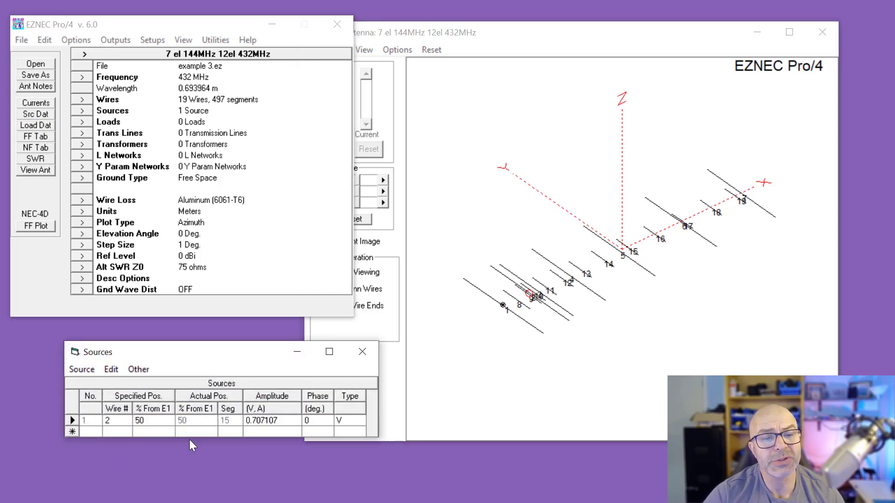
{"action": "left_click", "coordinate": [363, 352]}
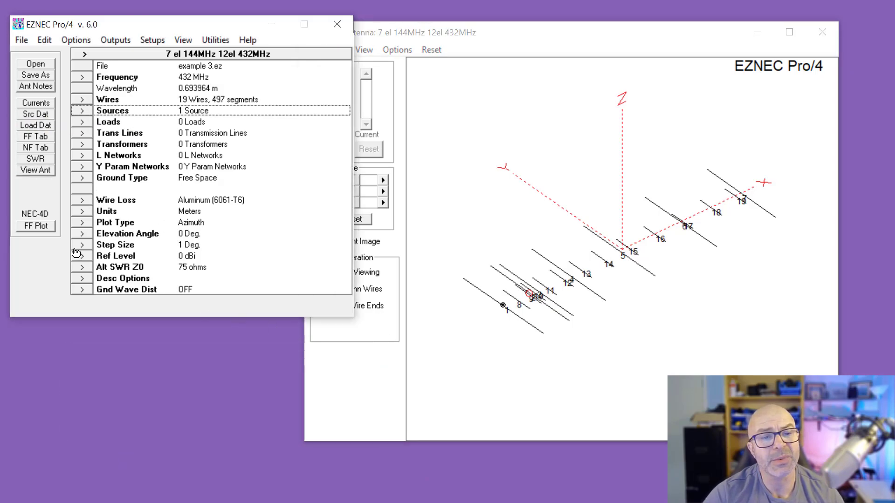
{"action": "left_click", "coordinate": [35, 226]}
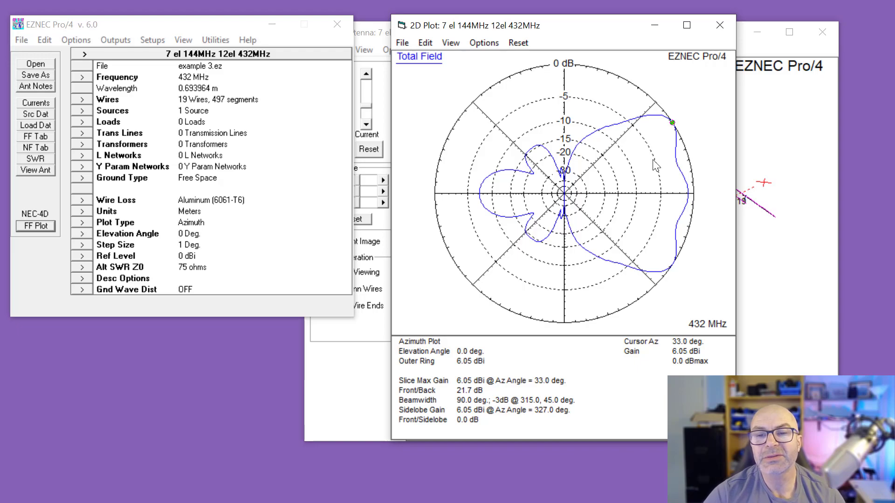
Step: Rotate the antenna view and scale up the 432 MHz current distribution curves
{"action": "left_click", "coordinate": [775, 340]}
{"action": "left_click_drag", "start_coordinate": [775, 340], "coordinate": [677, 334]}
{"action": "left_click", "coordinate": [327, 74]}
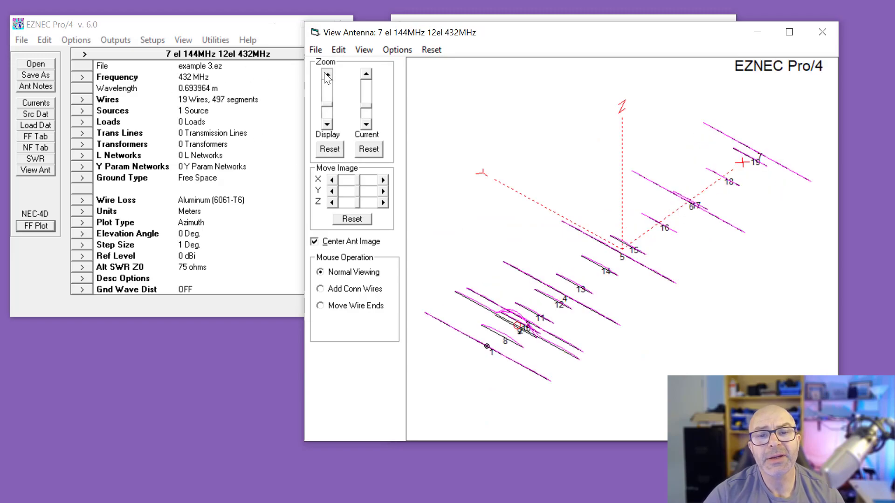
{"action": "left_click", "coordinate": [366, 73]}
{"action": "left_click", "coordinate": [366, 74]}
{"action": "left_click", "coordinate": [366, 74]}
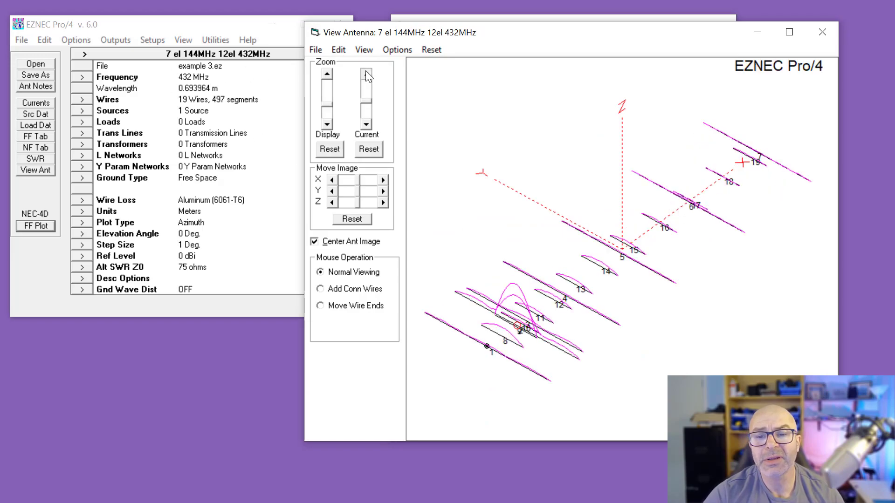
{"action": "left_click_drag", "start_coordinate": [670, 323], "coordinate": [665, 316]}
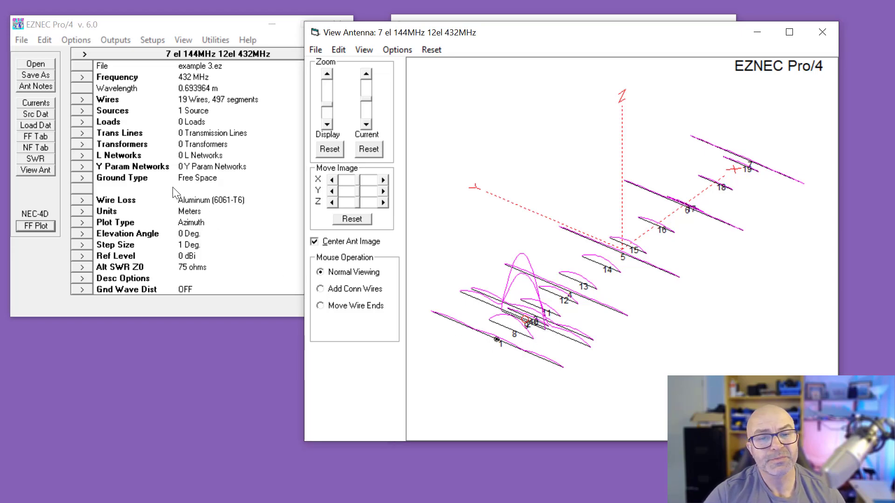
{"action": "left_click", "coordinate": [82, 112]}
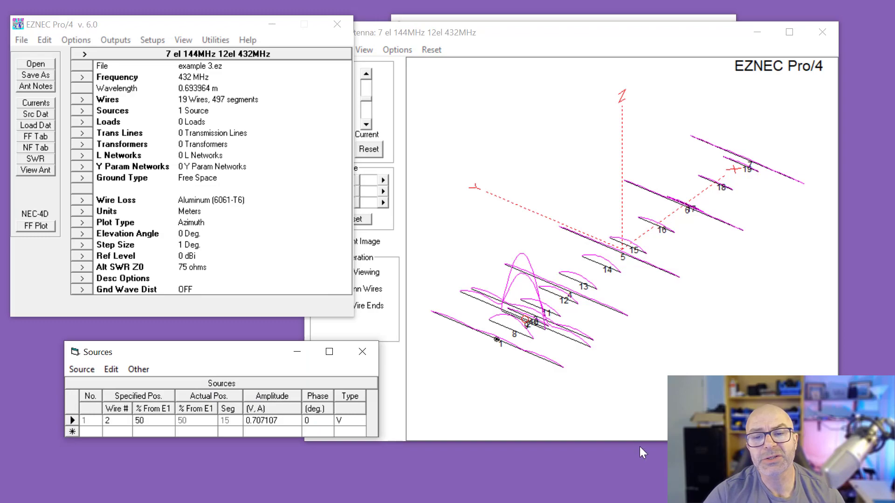
Step: Move the feed source from wire 2 to wire 10 and recompute the 432 MHz pattern
{"action": "left_click", "coordinate": [551, 408]}
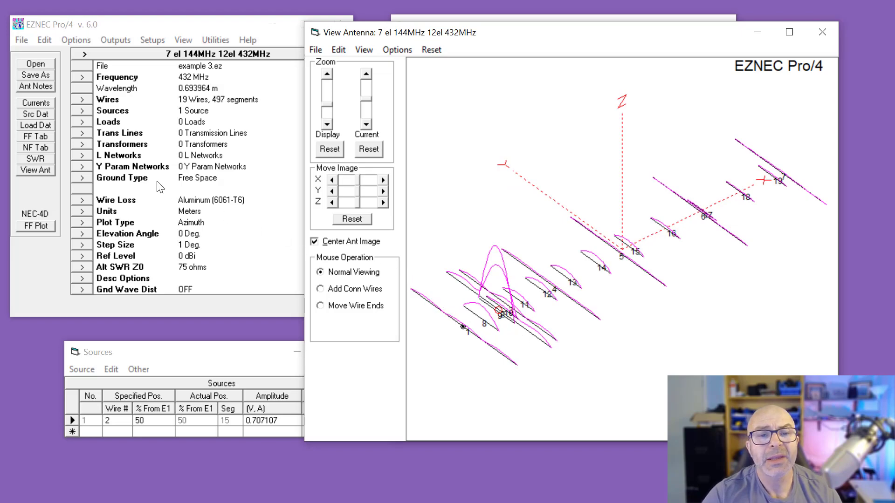
{"action": "left_click", "coordinate": [119, 423]}
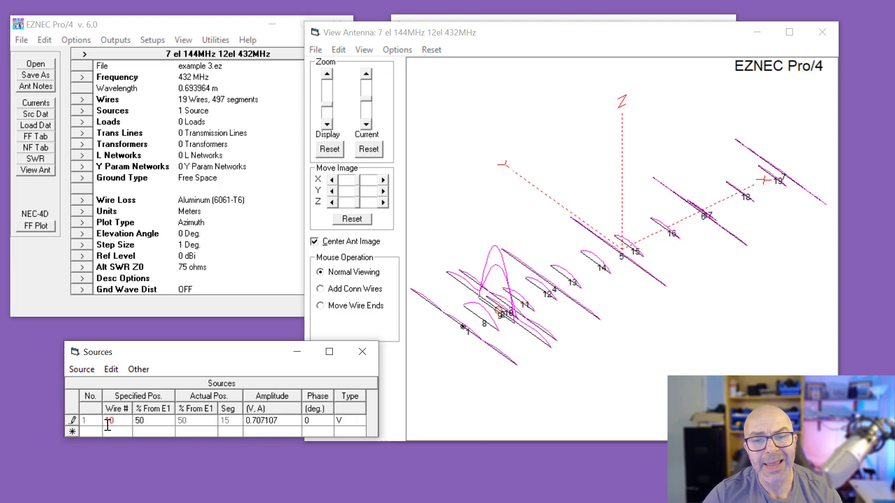
{"action": "key", "text": "Return"}
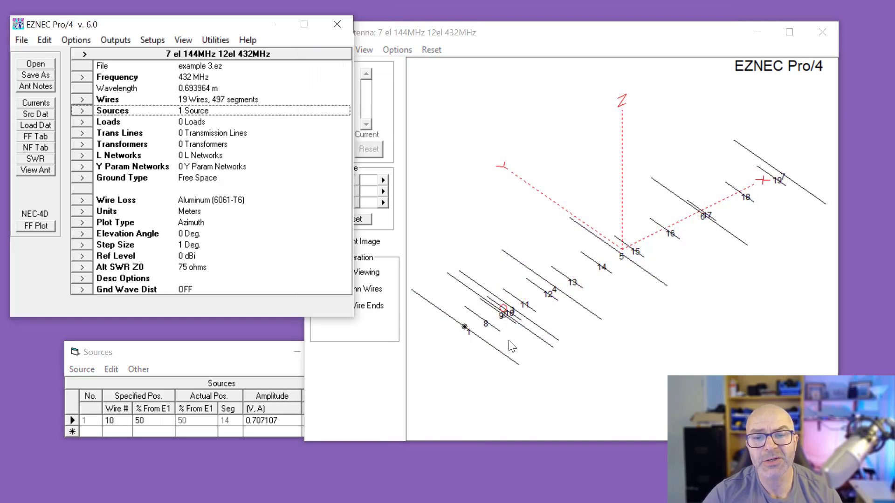
{"action": "left_click", "coordinate": [37, 226]}
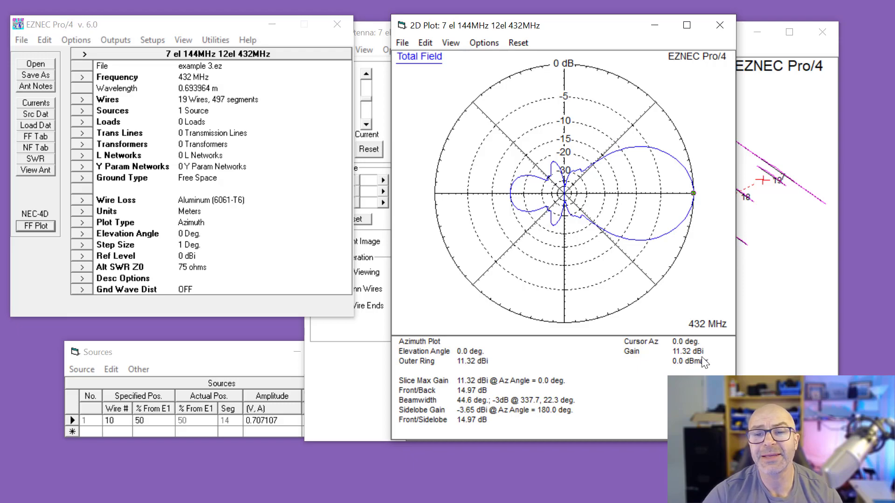
Step: Close the pattern plot and inspect the resulting current curves, checking wire 13's details
{"action": "left_click", "coordinate": [721, 24]}
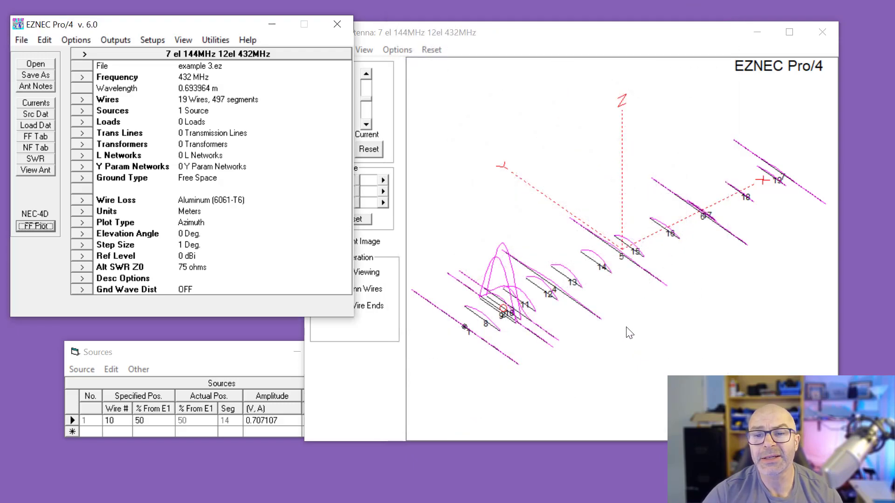
{"action": "left_click", "coordinate": [600, 353]}
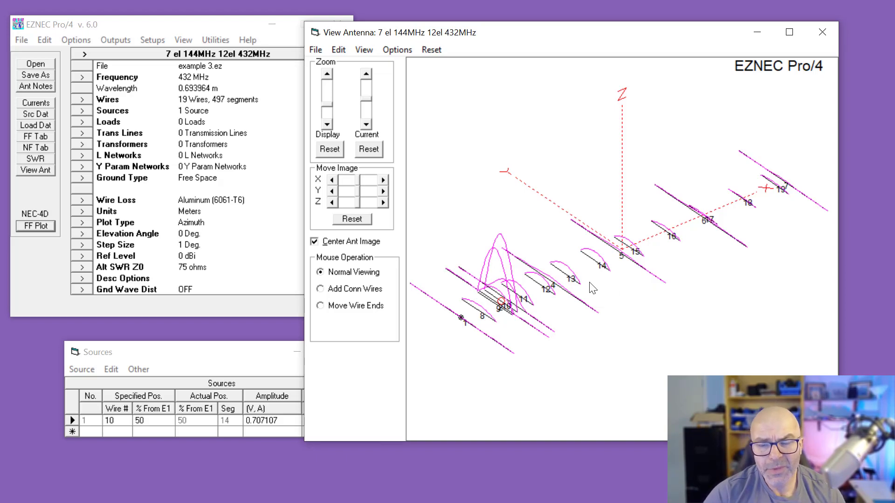
{"action": "key", "text": "Down"}
{"action": "key", "text": "Down"}
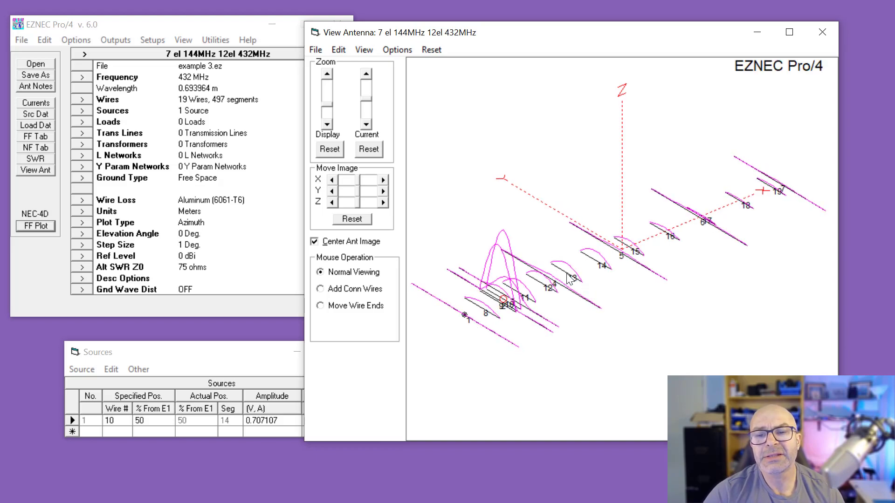
{"action": "left_click", "coordinate": [568, 279]}
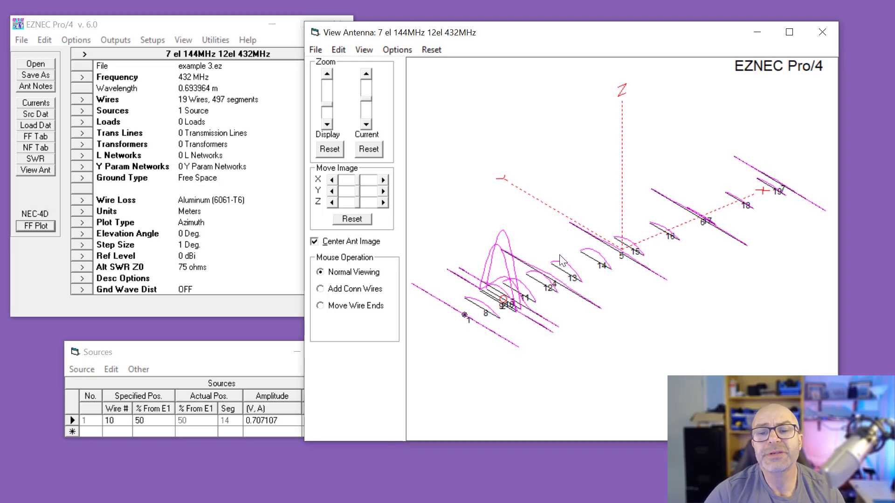